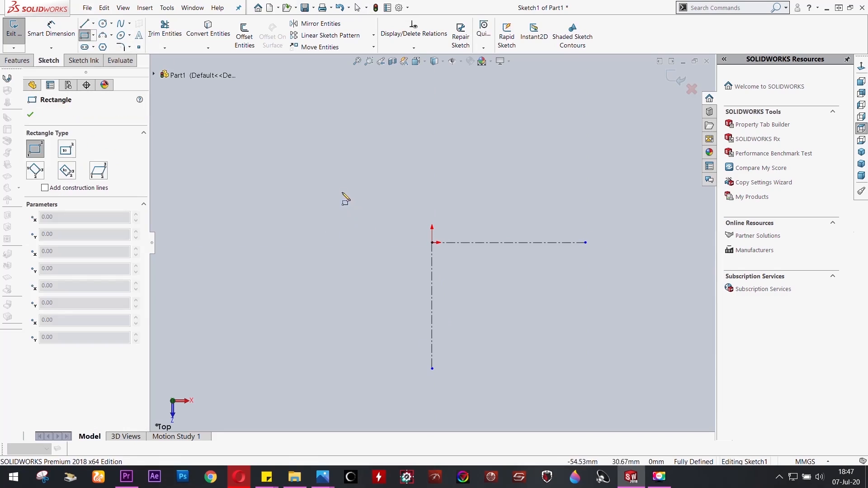
# Sketch a corner rectangle about 144 mm wide enclosing the origin and crossing both centerlines
pyautogui.click(327, 188)
pyautogui.click(557, 330)
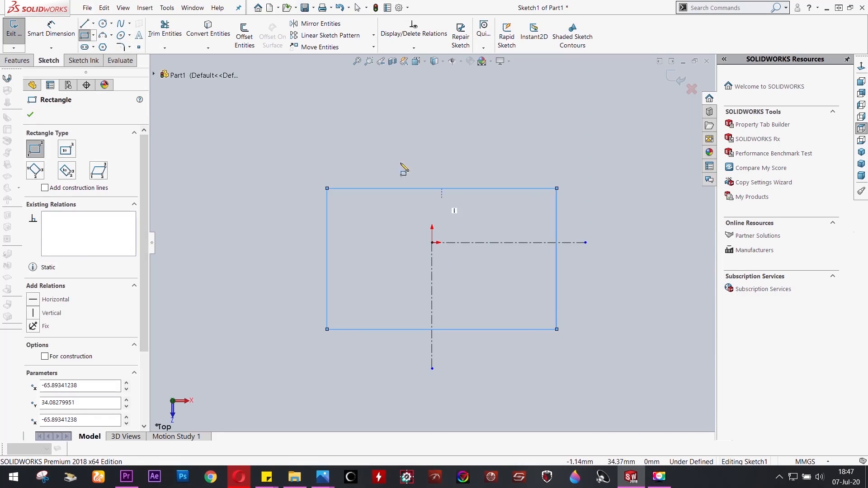
pyautogui.press('Escape')
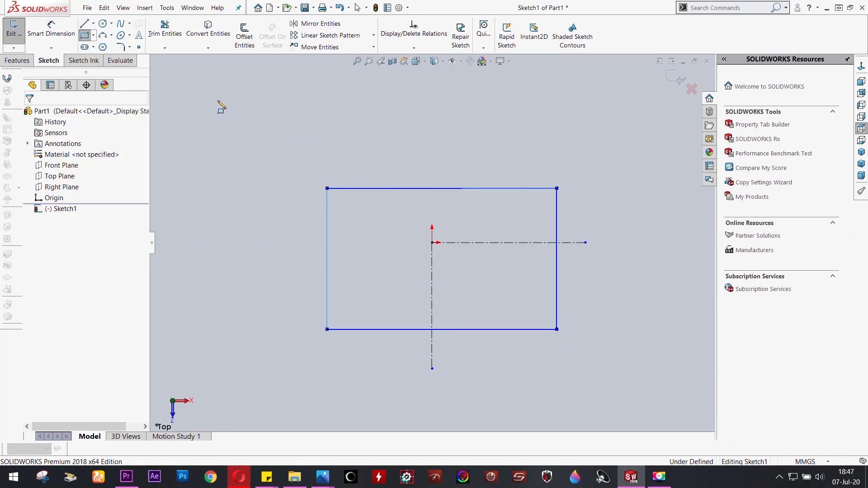
pyautogui.press('Escape')
# Dimension the rectangle to 2 mm wide and 1 mm high
pyautogui.click(52, 36)
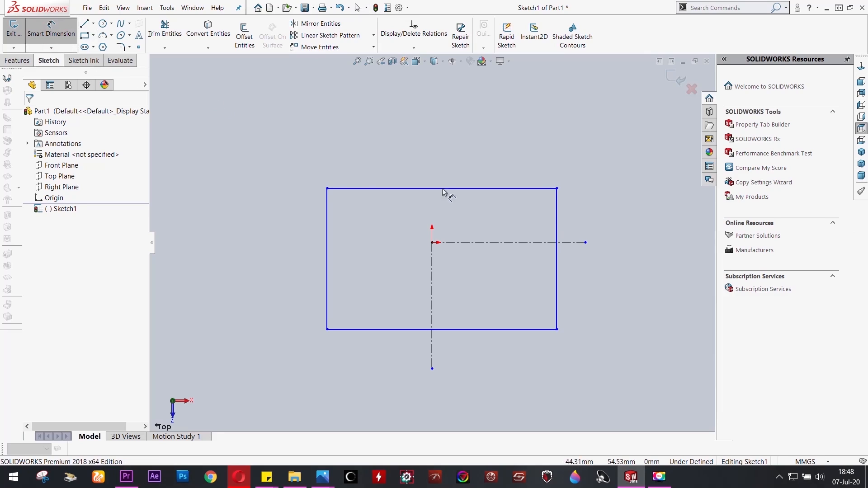
pyautogui.click(501, 190)
pyautogui.click(484, 139)
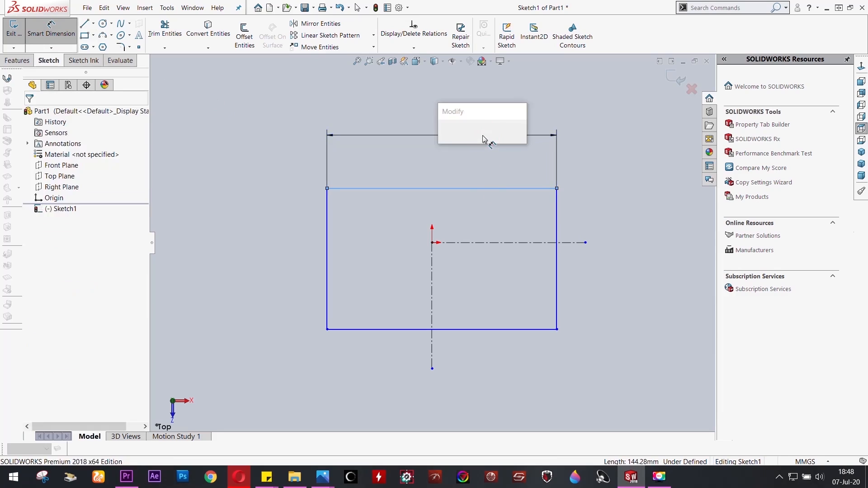
pyautogui.write('2')
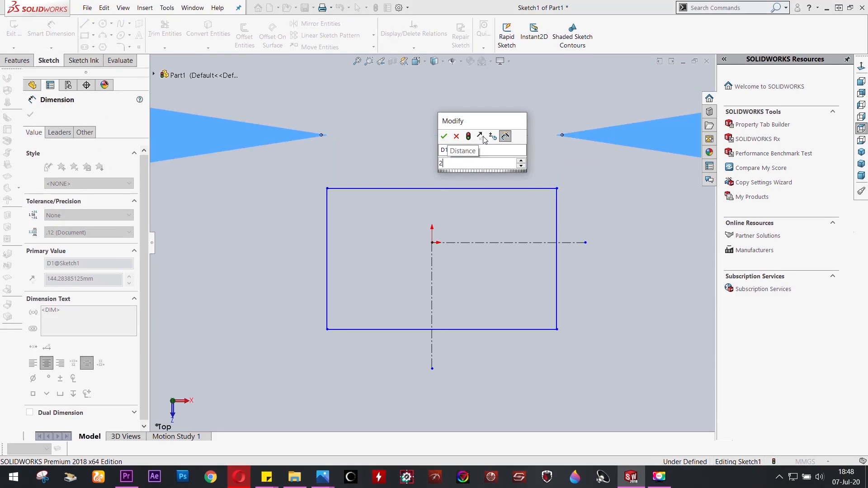
pyautogui.press('Return')
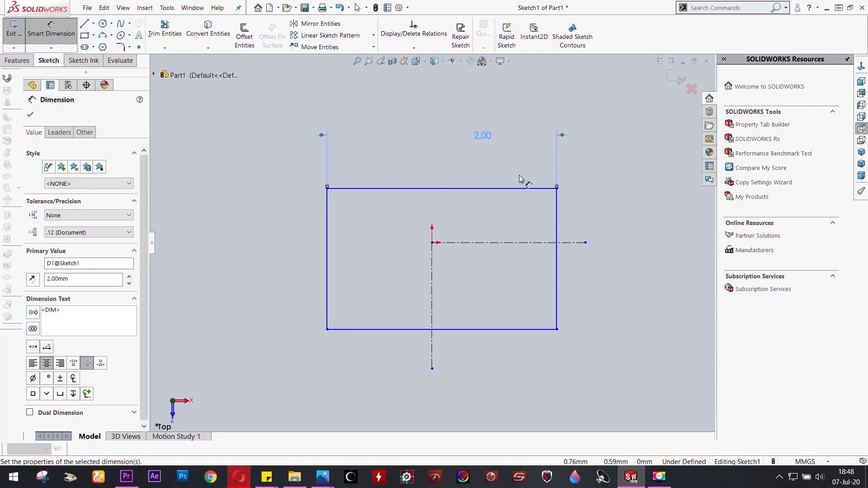
pyautogui.click(558, 278)
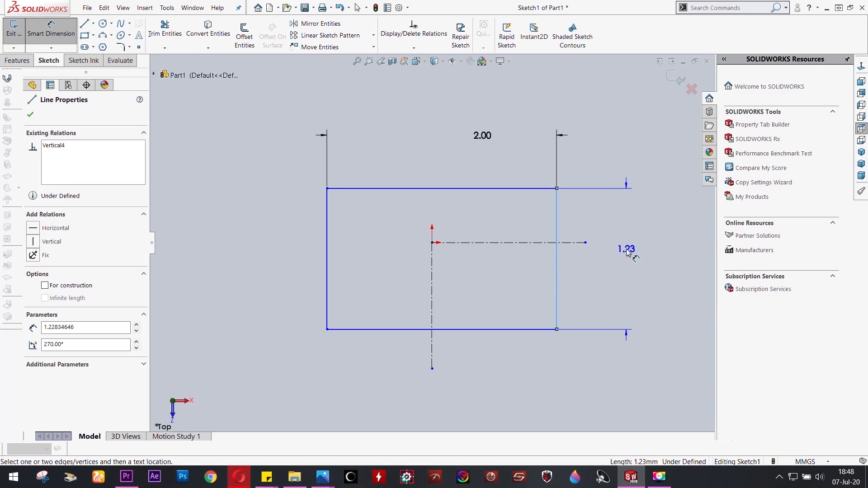
pyautogui.click(626, 250)
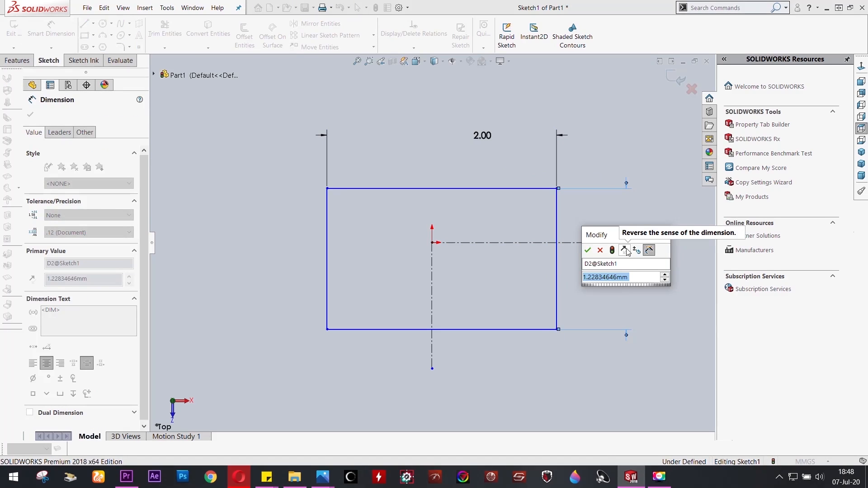
pyautogui.click(587, 250)
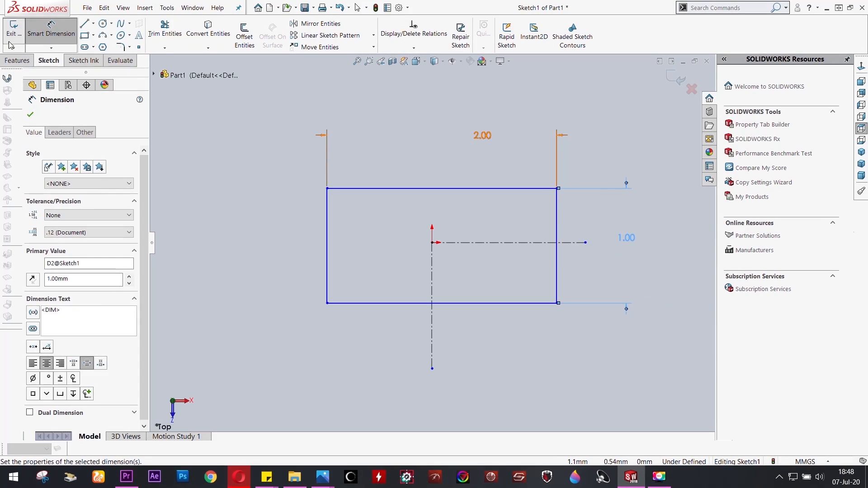
# Sketch a smaller rectangle, about 0.73 by 0.47 mm, from the large rectangle's upper-right corner down to the horizontal centerline
pyautogui.click(14, 66)
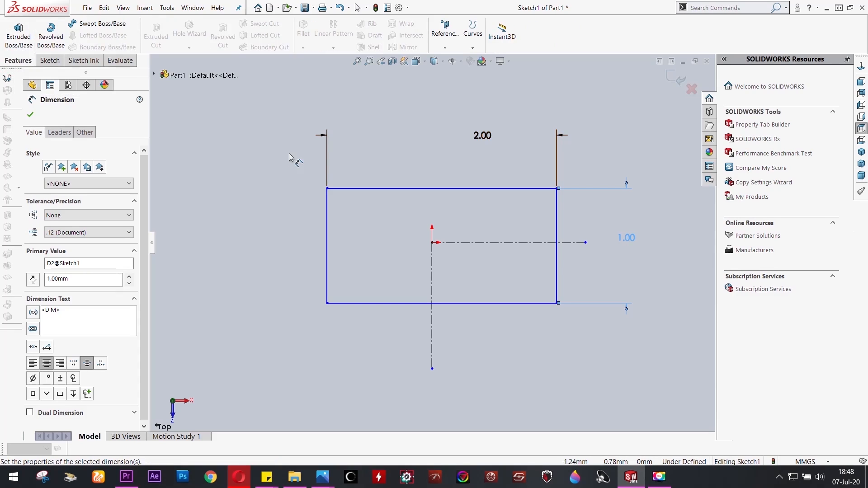
pyautogui.click(54, 65)
pyautogui.click(84, 36)
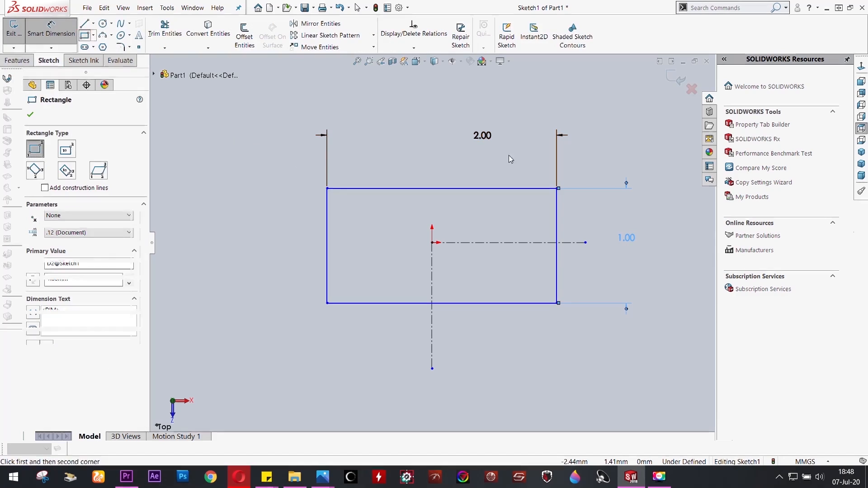
pyautogui.click(557, 188)
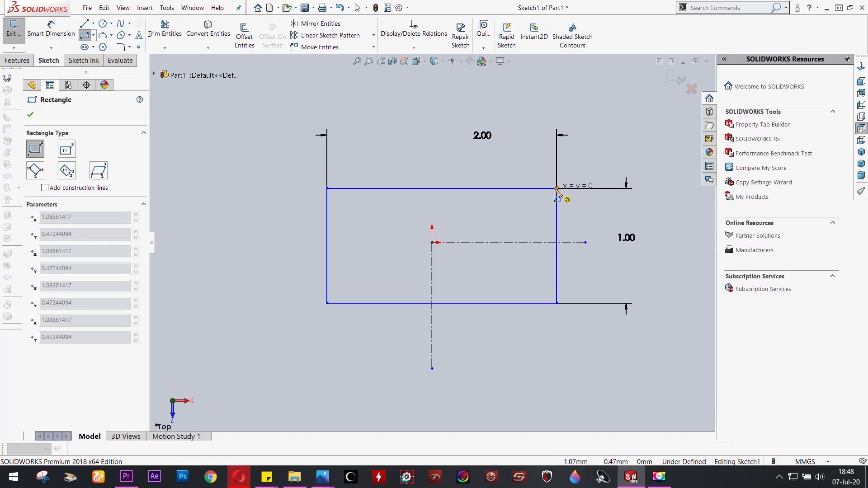
pyautogui.click(473, 242)
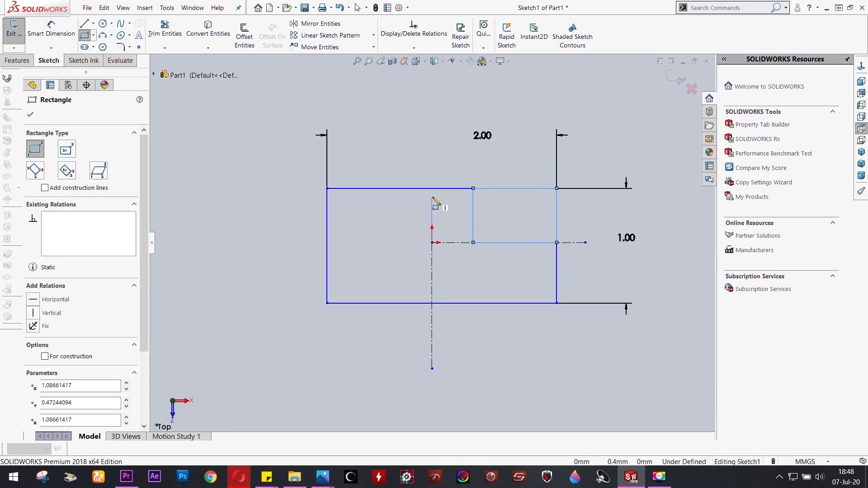
pyautogui.press('Escape')
# Dimension the small rectangle's width to 0.75 mm, measured between its left edge and the large rectangle's right edge
pyautogui.click(50, 28)
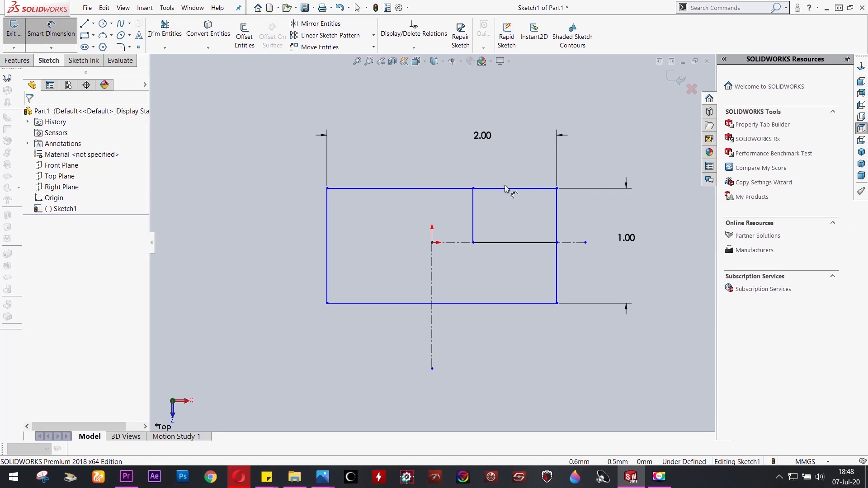
pyautogui.click(556, 201)
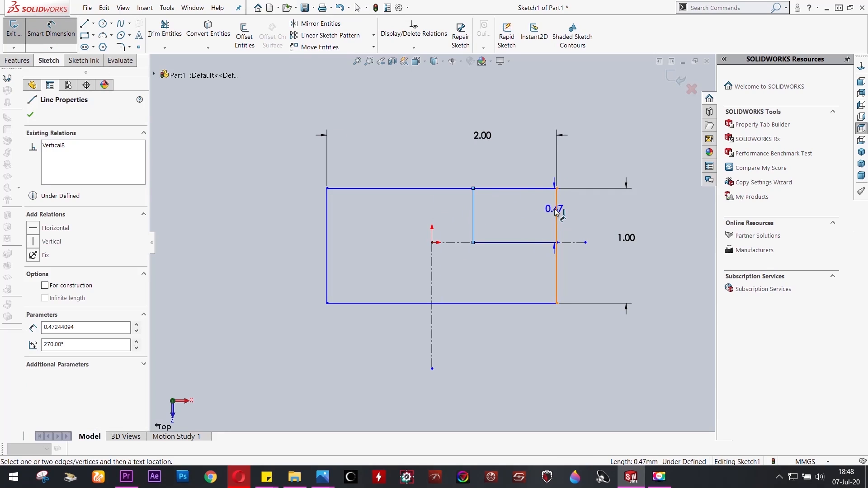
pyautogui.click(557, 212)
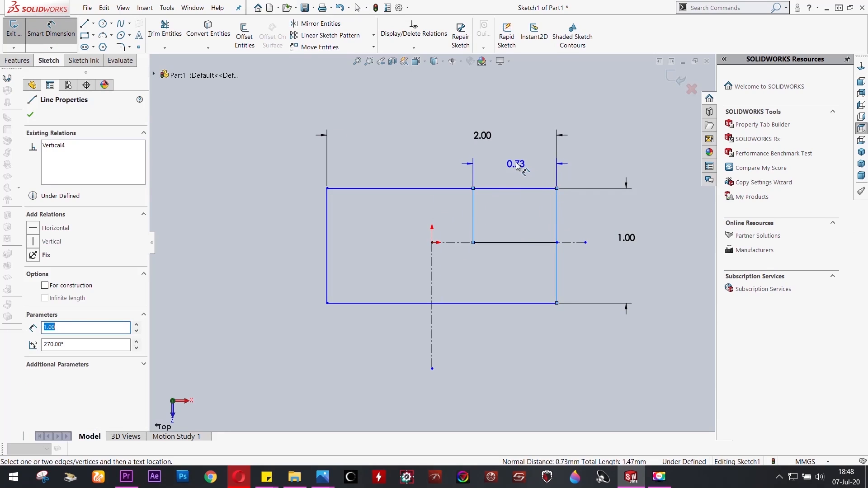
pyautogui.click(517, 165)
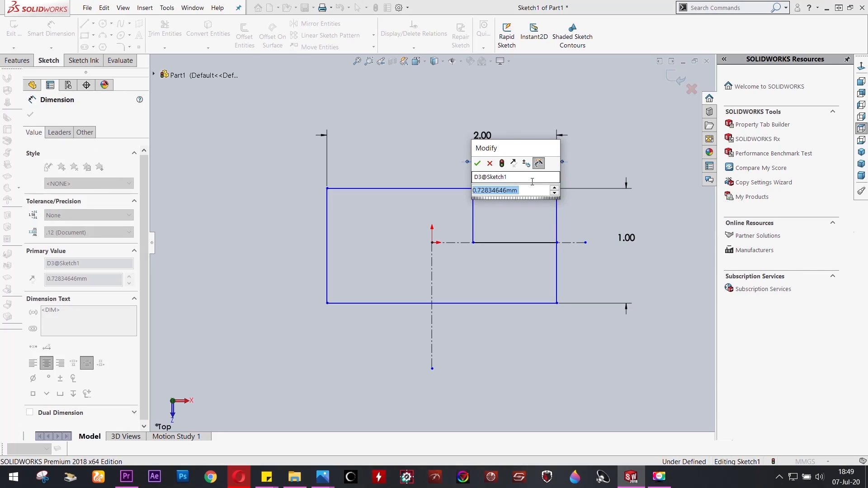
pyautogui.write('0.75')
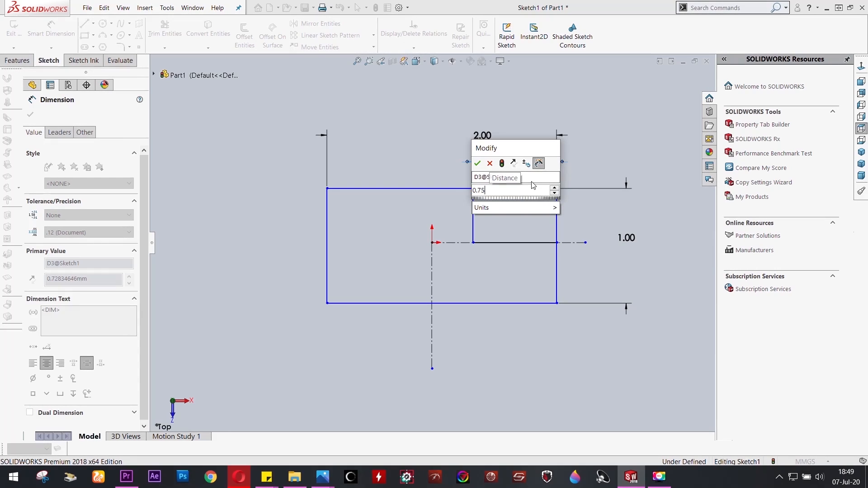
pyautogui.click(478, 165)
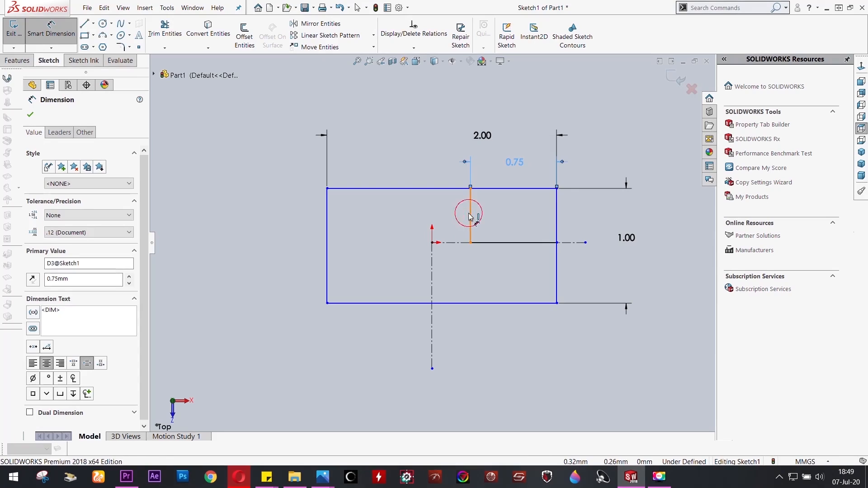
# Dimension the small rectangle's left edge to a height of 0.5 mm
pyautogui.click(470, 216)
pyautogui.click(393, 218)
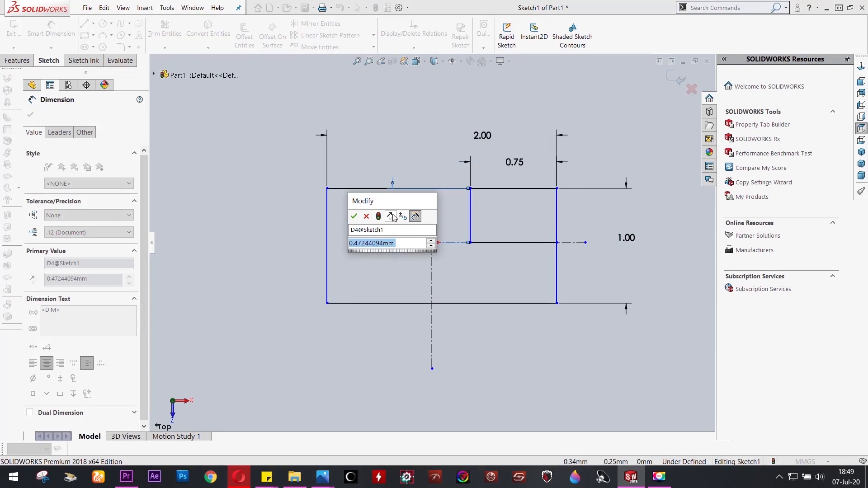
pyautogui.write('0.5')
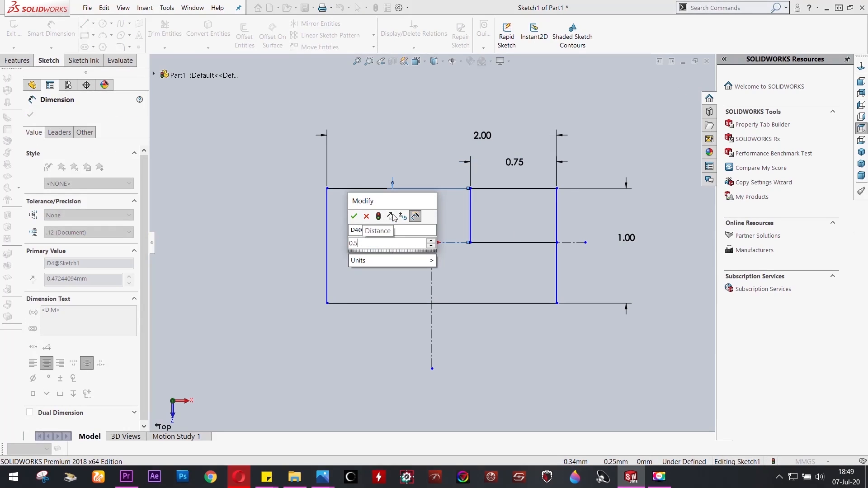
pyautogui.click(355, 217)
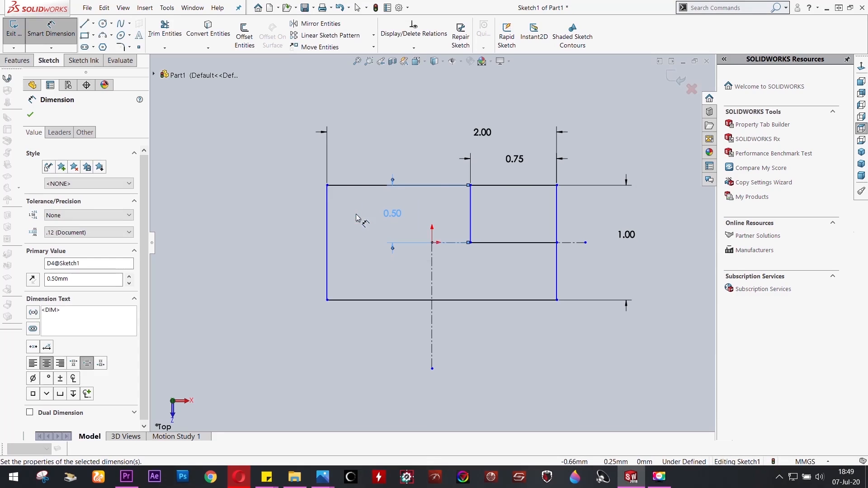
pyautogui.press('Escape')
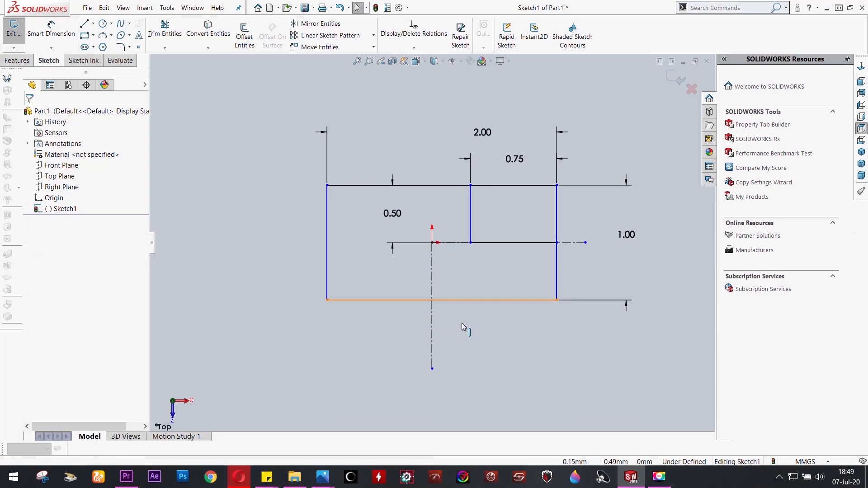
pyautogui.moveTo(461, 322); pyautogui.dragTo(436, 167)
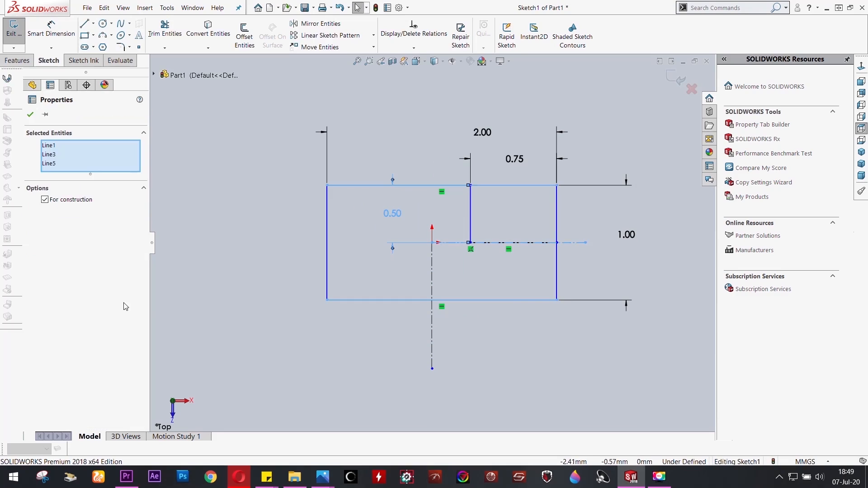
pyautogui.click(266, 161)
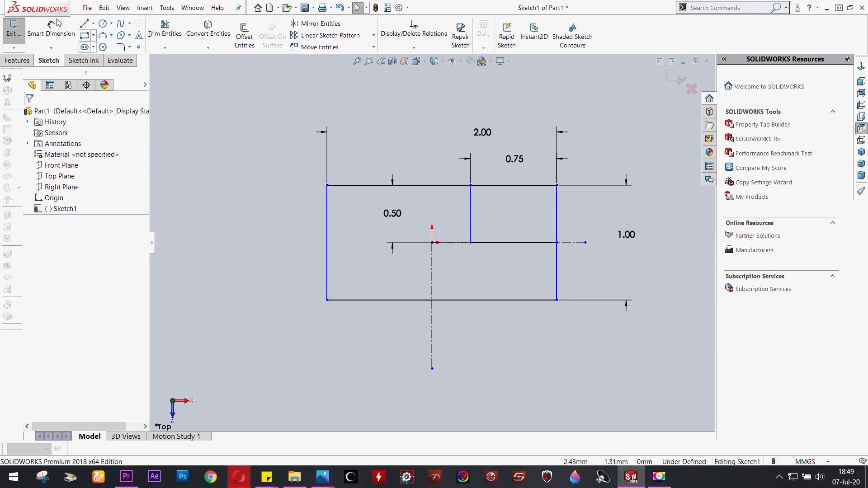
# Extrude the L-shaped region outside the small rectangle as a blind boss 1.25 mm deep
pyautogui.click(16, 61)
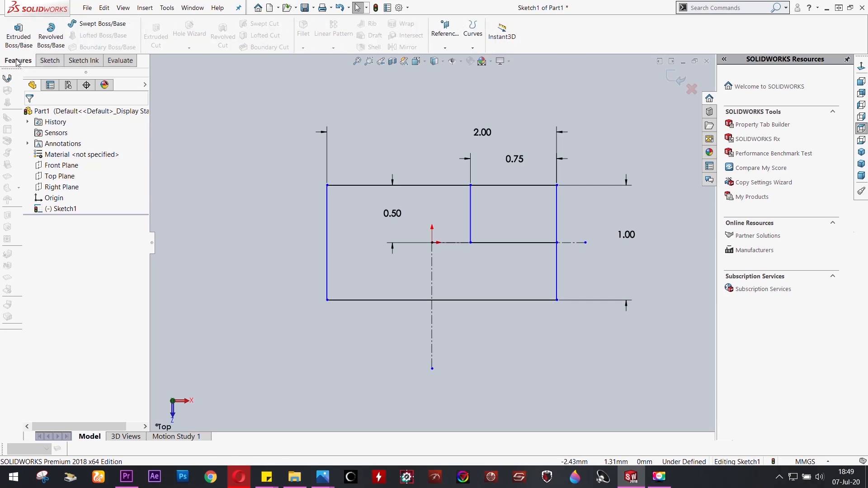
pyautogui.click(19, 28)
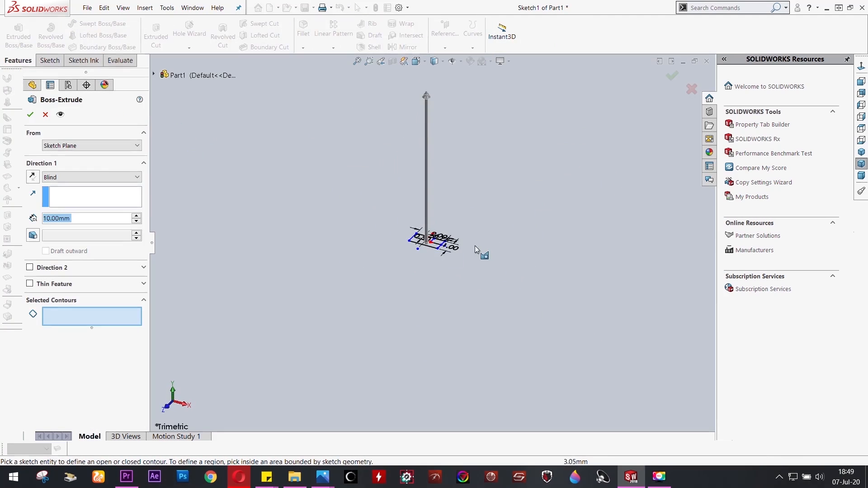
pyautogui.click(414, 212)
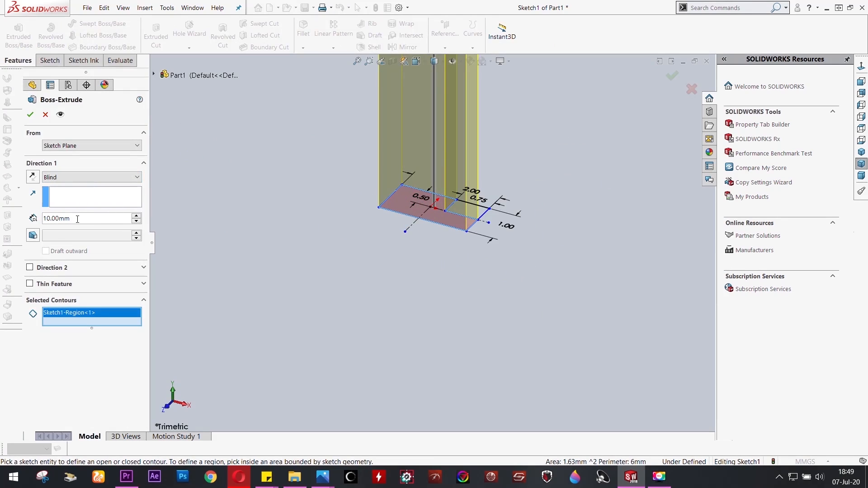
pyautogui.write('1.25')
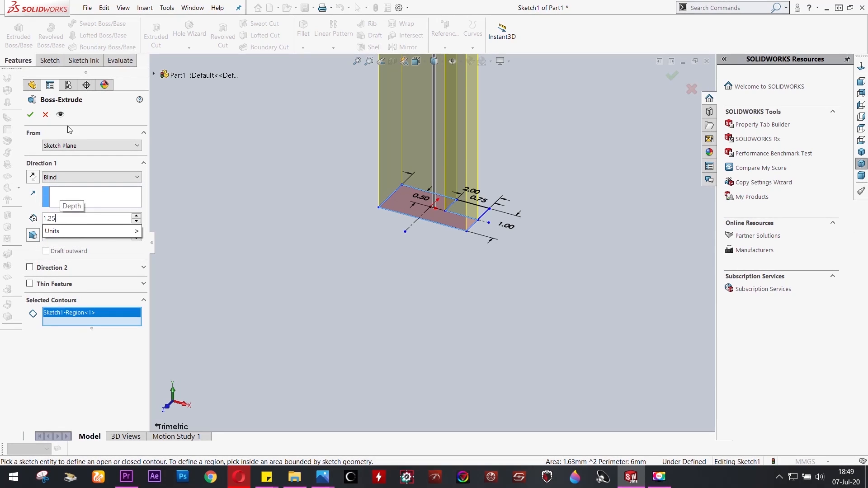
pyautogui.press('Return')
pyautogui.click(30, 114)
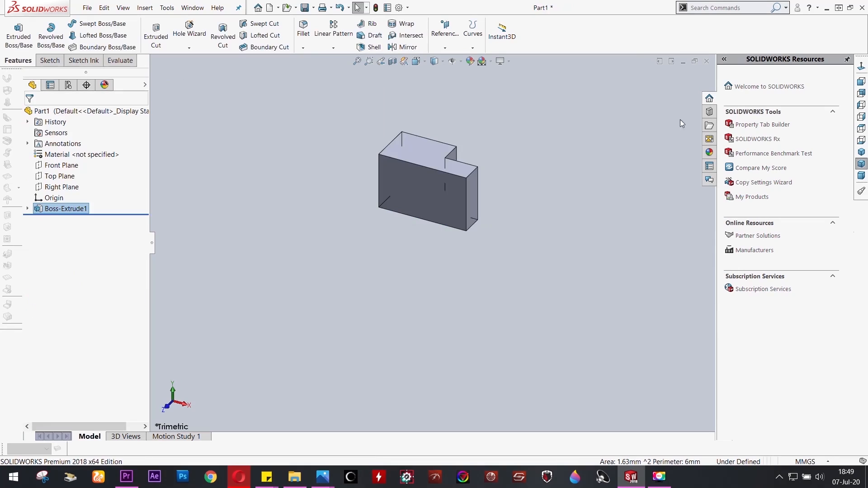
# Start a sketch on the narrow end face beside the notch and view it face-on
pyautogui.click(861, 152)
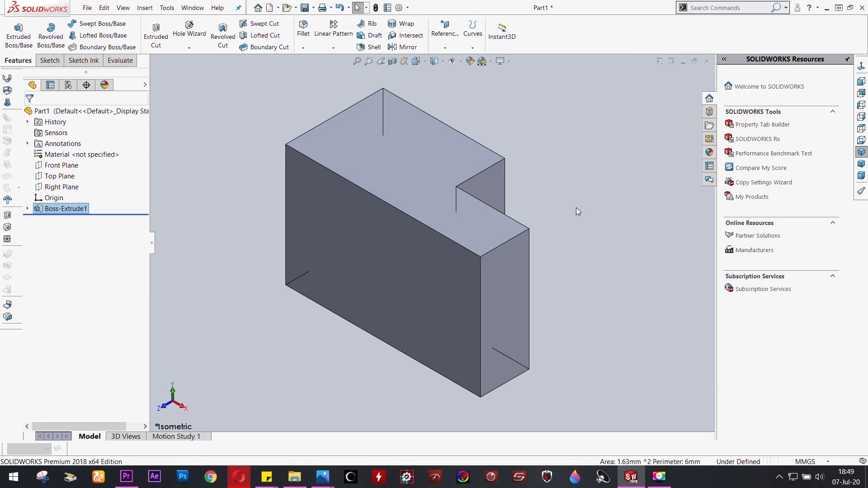
pyautogui.click(506, 321)
pyautogui.rightClick(506, 317)
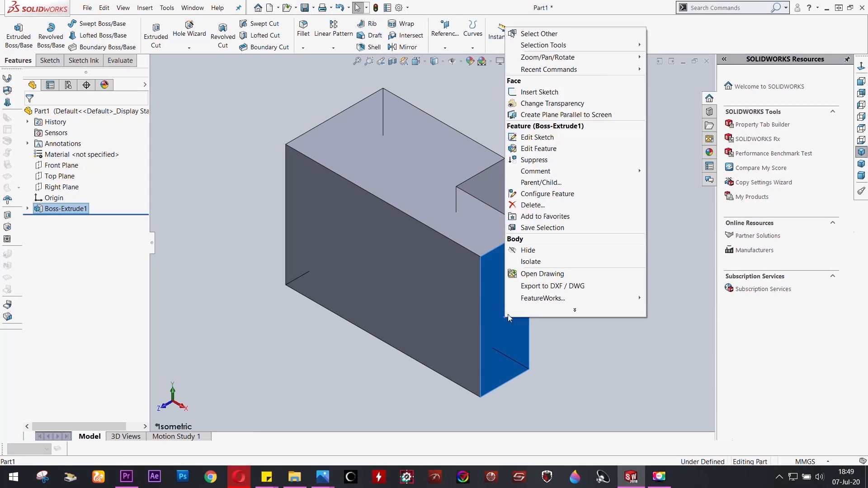
pyautogui.click(533, 93)
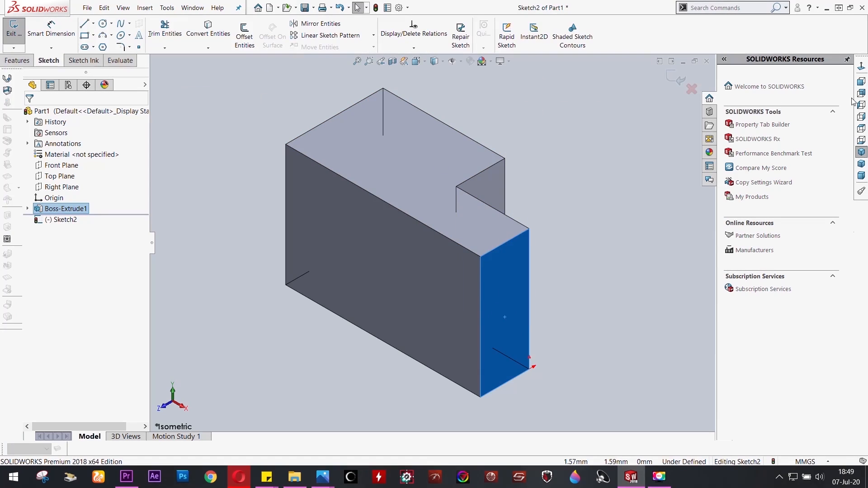
pyautogui.click(862, 68)
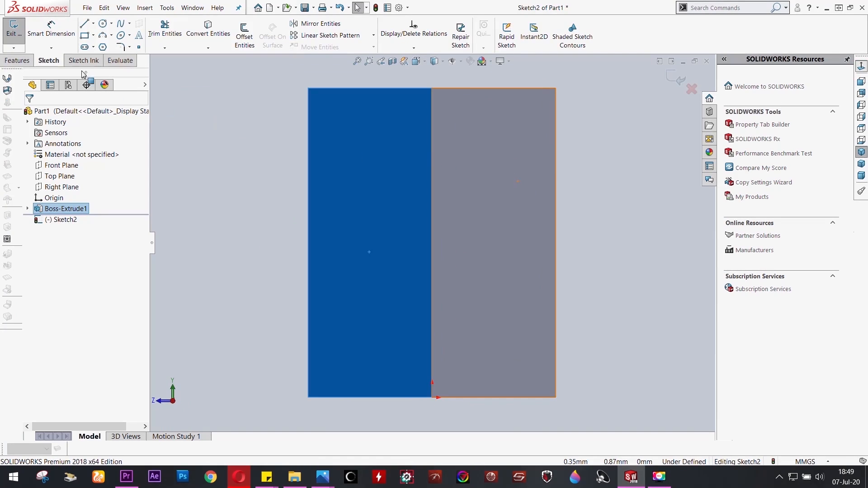
# Sketch a tall corner rectangle about 0.3 mm wide from the end face's upper-left corner, stopping above its lower edge
pyautogui.click(85, 36)
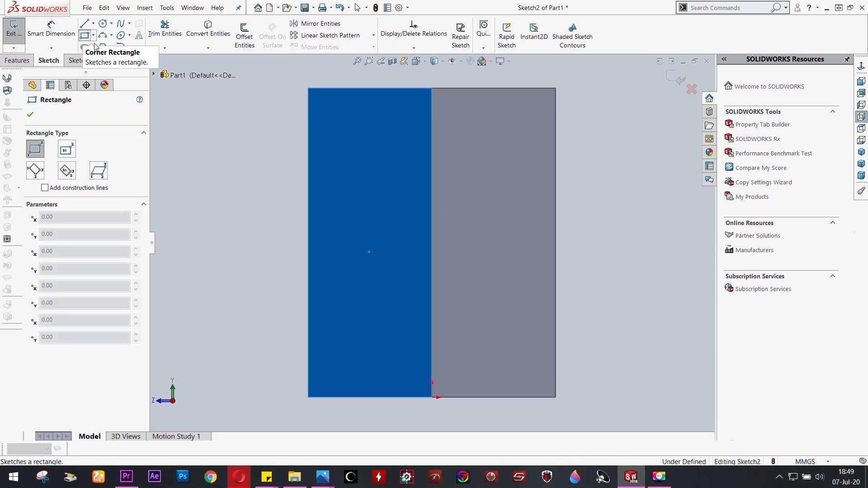
pyautogui.click(309, 90)
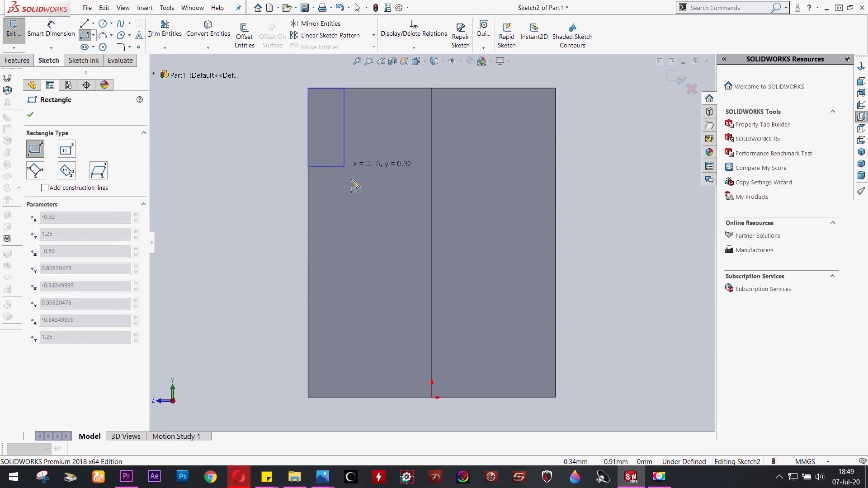
pyautogui.click(384, 332)
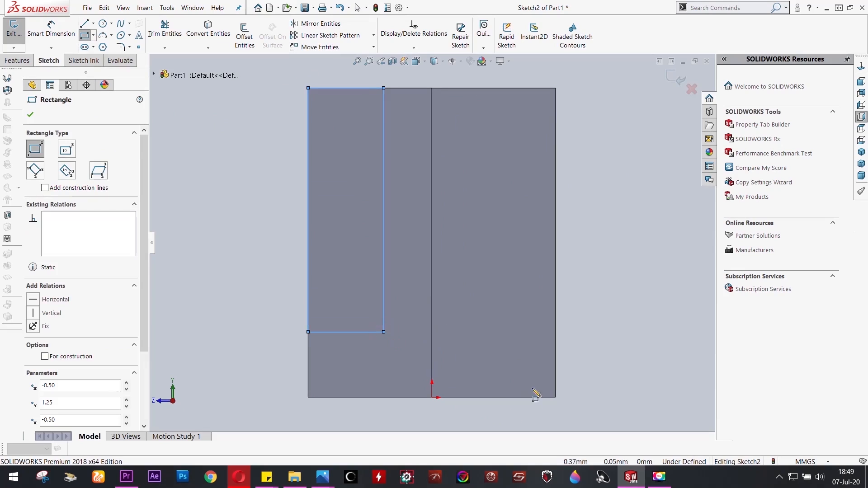
# Sketch a second rectangle, about 0.4 by 0.93 mm, up from the lower-right corner of the block's end view
pyautogui.click(555, 397)
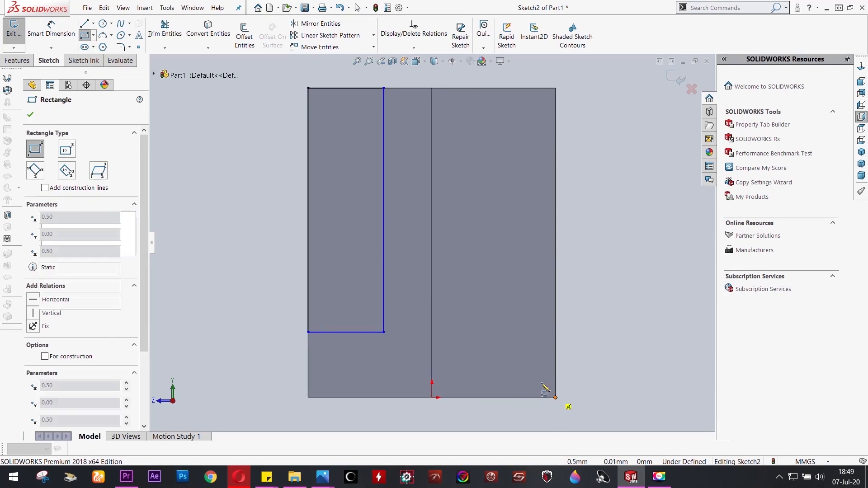
pyautogui.click(455, 169)
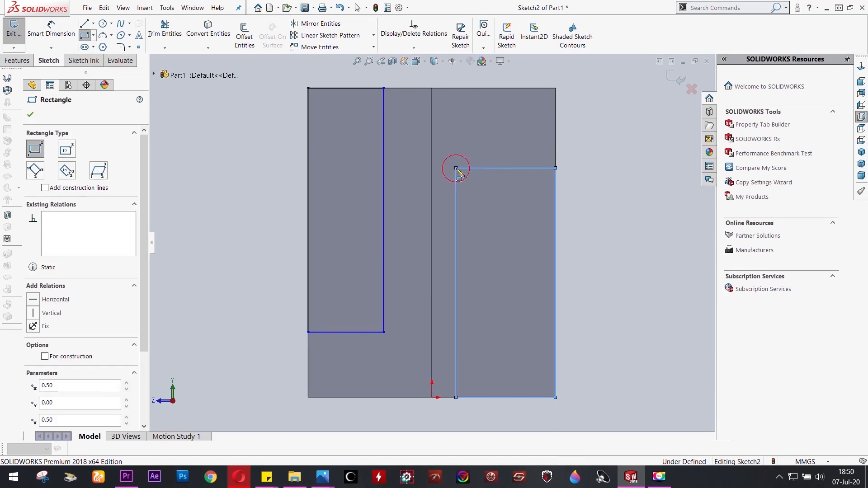
pyautogui.press('Escape')
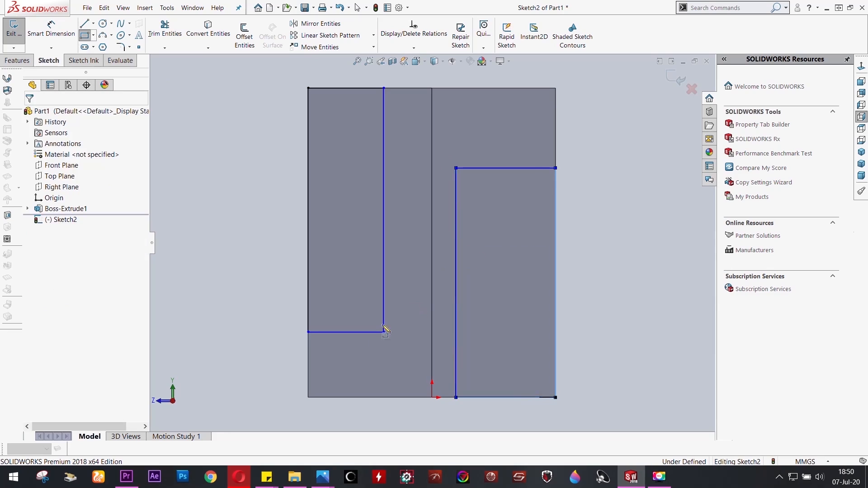
pyautogui.press('Escape')
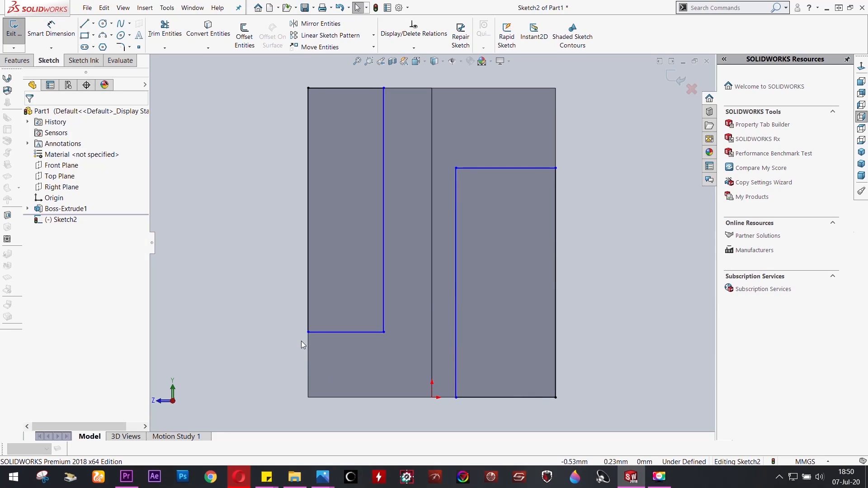
# Dimension the gap between the left rectangle's lower edge and the block's bottom edge to 0.25 mm
pyautogui.click(55, 30)
pyautogui.click(55, 30)
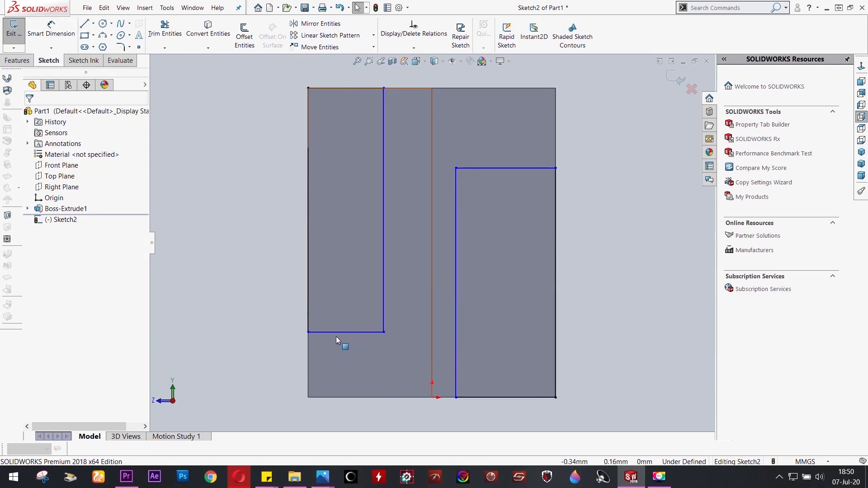
pyautogui.click(53, 36)
pyautogui.click(54, 36)
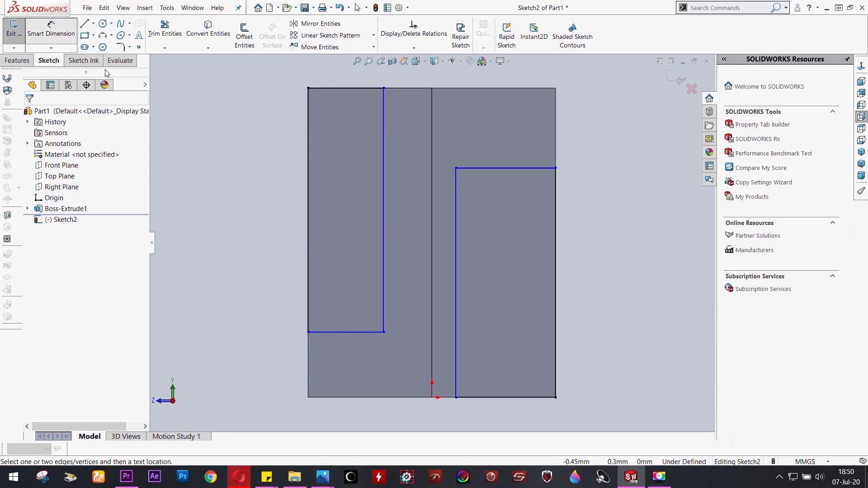
pyautogui.click(350, 333)
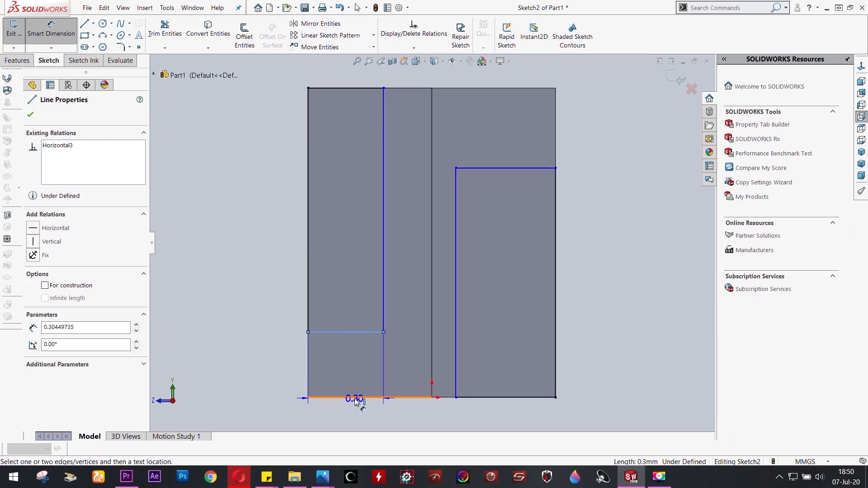
pyautogui.click(355, 398)
pyautogui.click(273, 363)
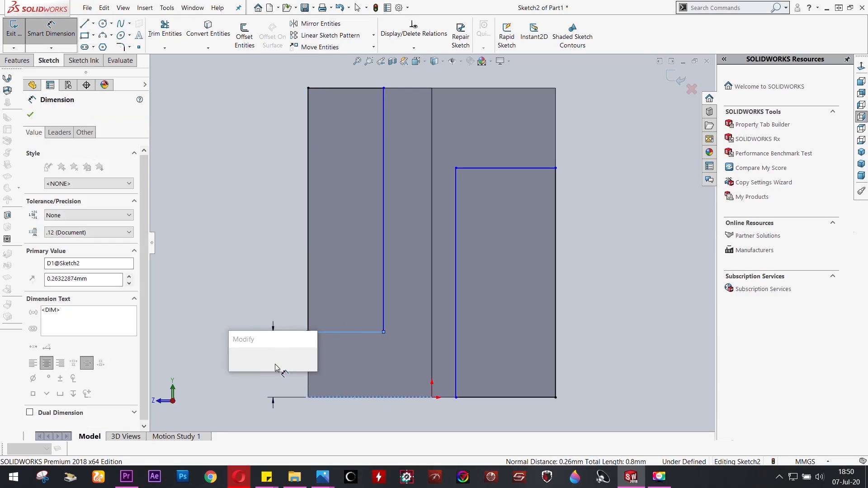
pyautogui.write('0.2')
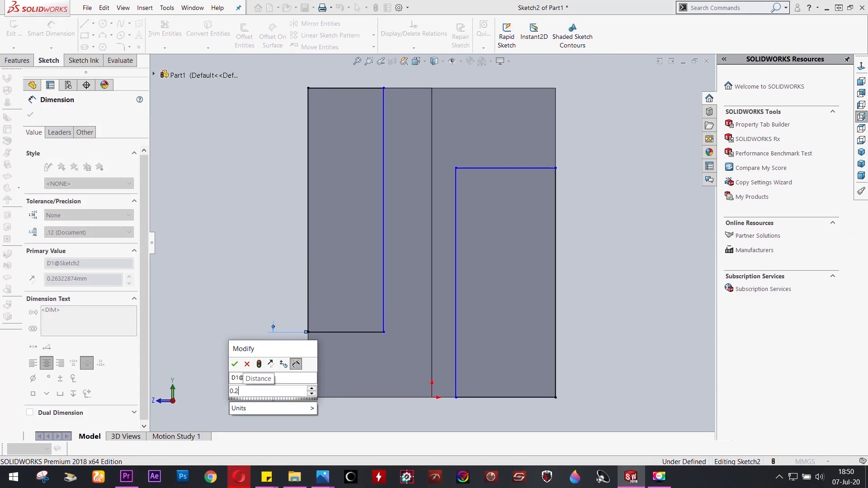
pyautogui.write('5')
pyautogui.click(235, 364)
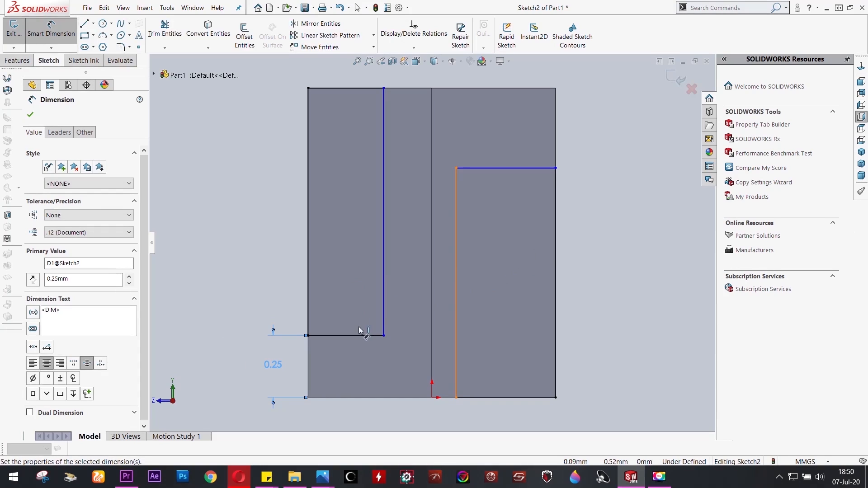
# Dimension the left rectangle's width along its top edge to 0.25 mm
pyautogui.click(355, 90)
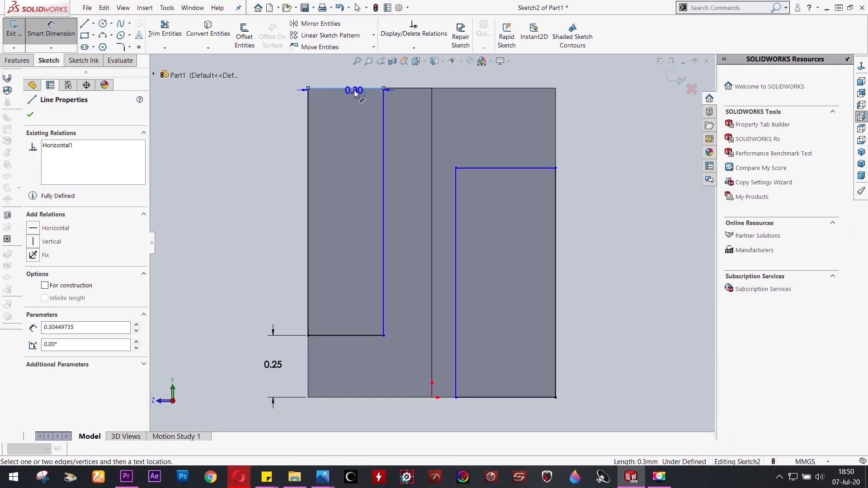
pyautogui.press('f')
pyautogui.click(369, 112)
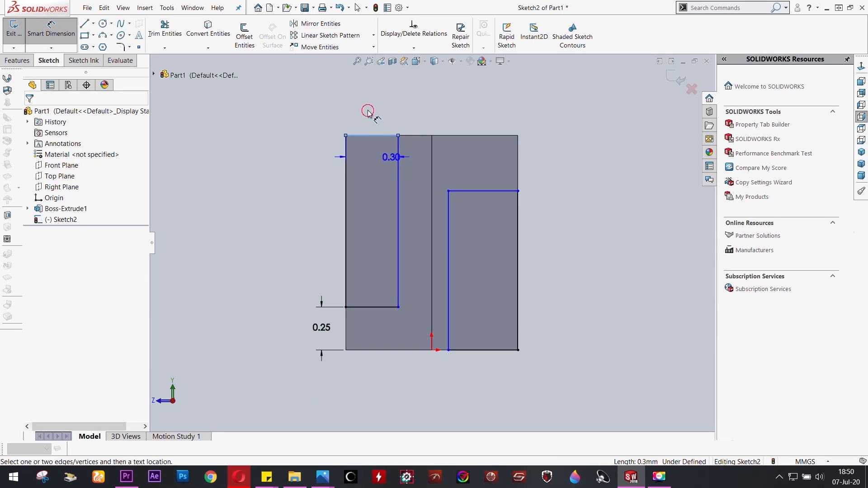
pyautogui.write('0')
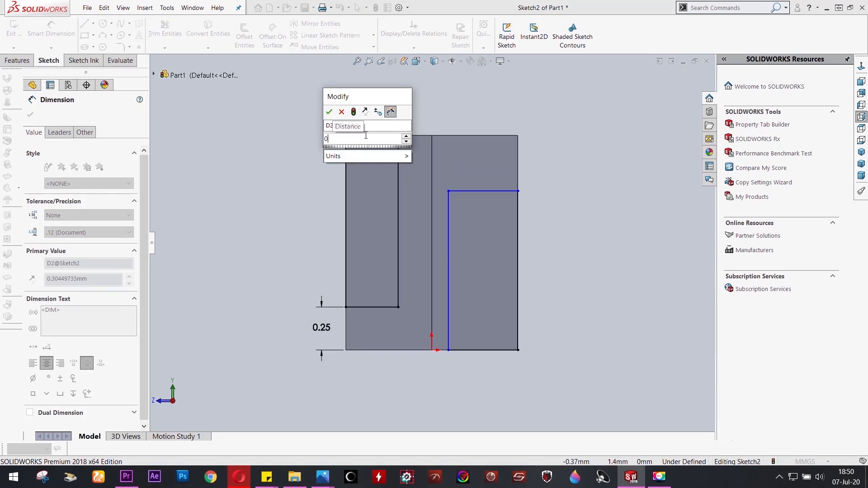
pyautogui.write('.3')
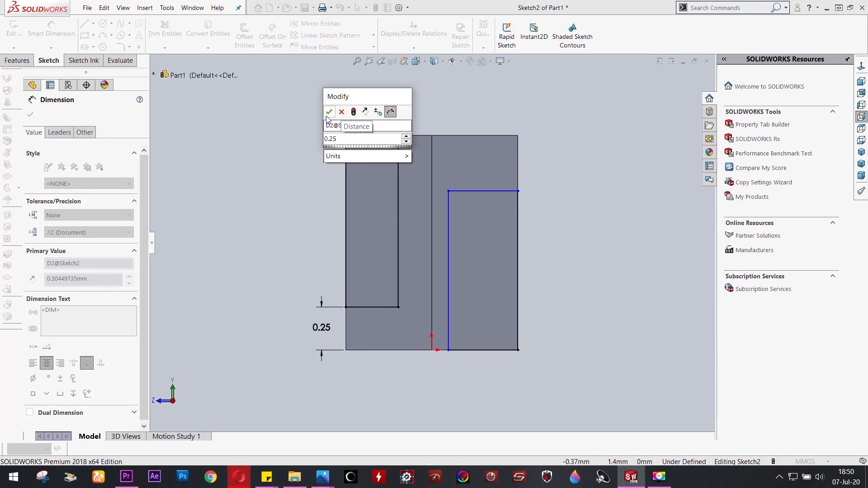
pyautogui.press('Return')
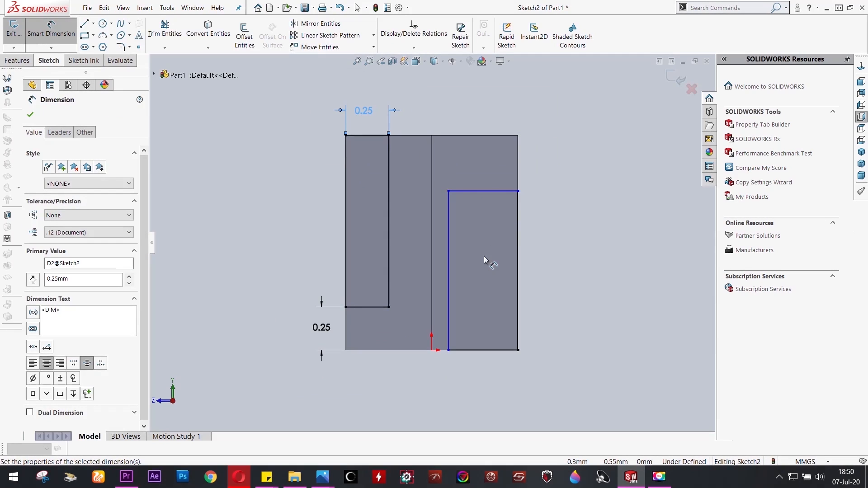
# Dimension the right rectangle's width along its top edge to 0.5 mm
pyautogui.scroll(-3, 478, 249)
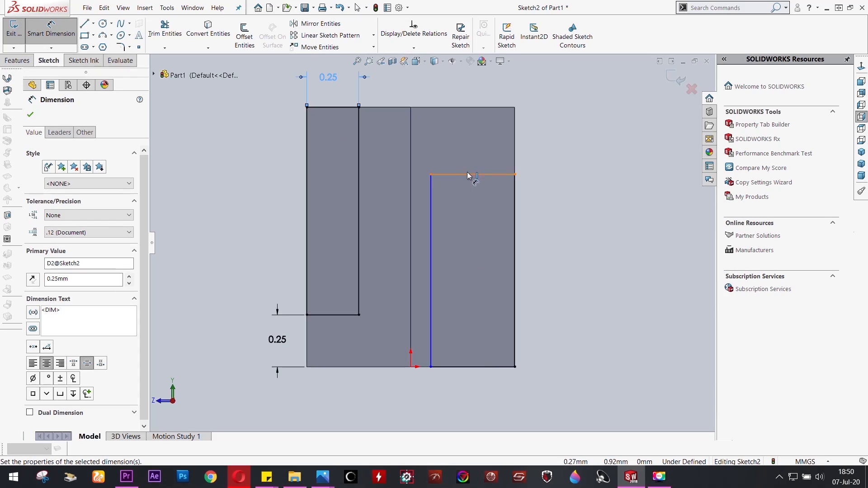
pyautogui.click(472, 175)
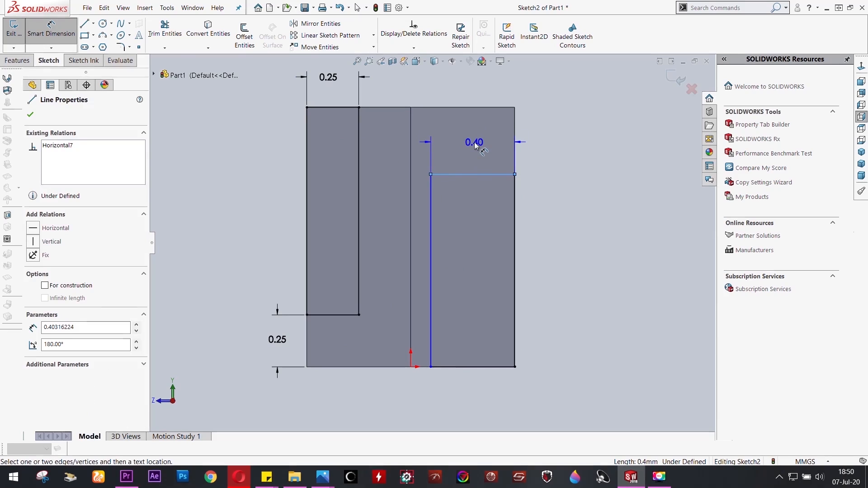
pyautogui.click(475, 145)
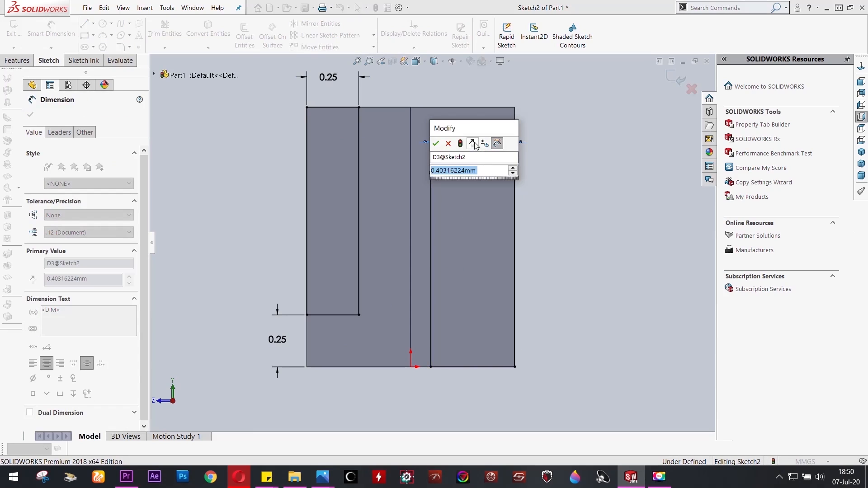
pyautogui.write('0.5')
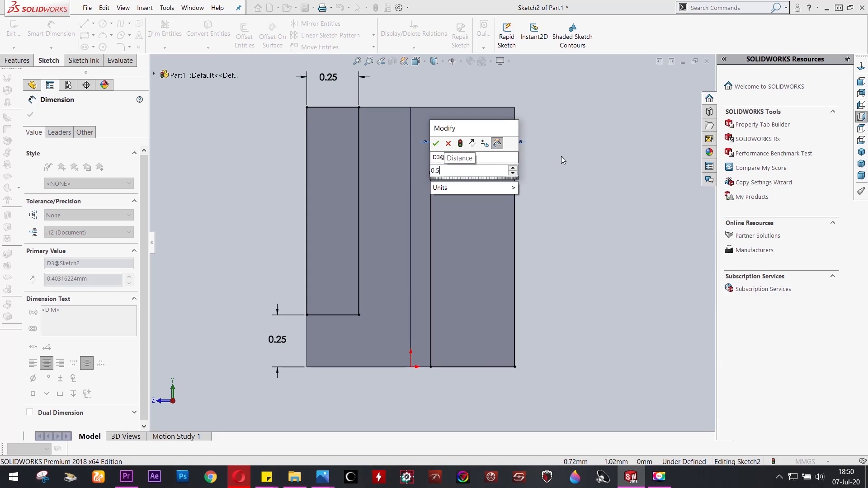
pyautogui.click(436, 143)
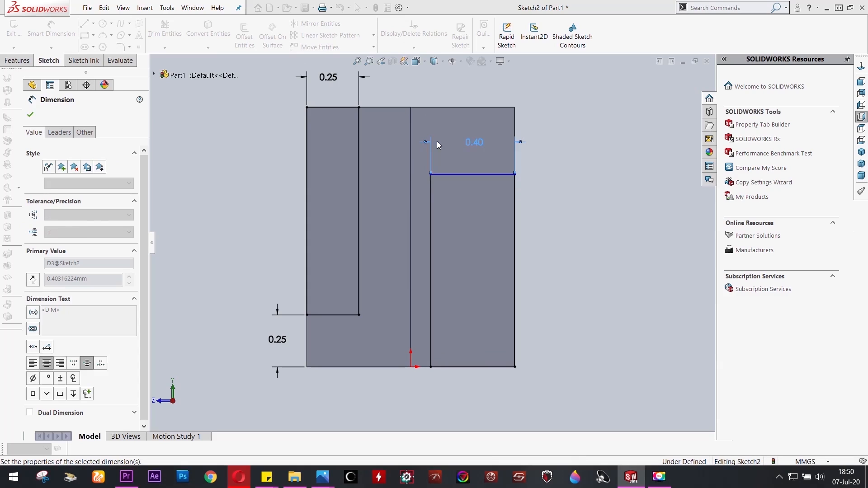
# Dimension the right rectangle's height to 0.75 mm
pyautogui.click(412, 234)
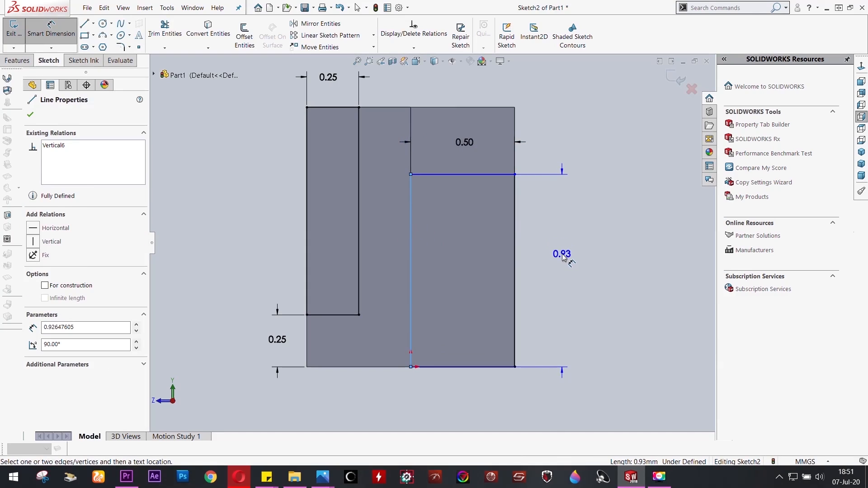
pyautogui.click(562, 251)
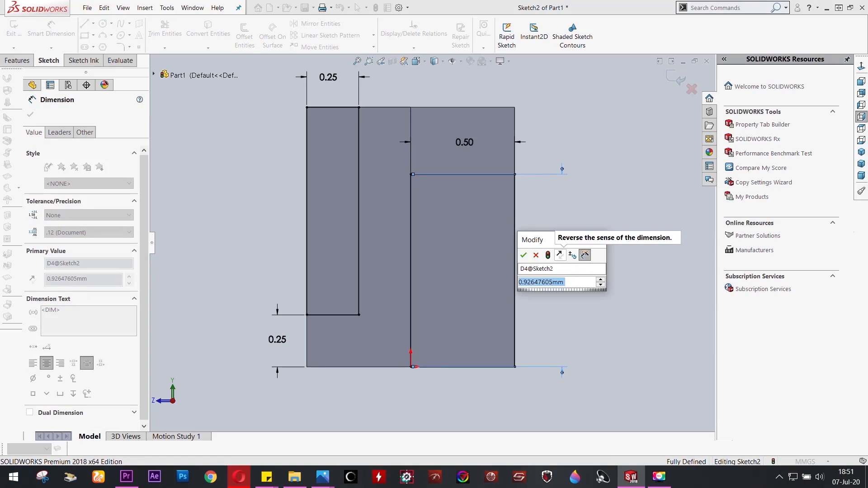
pyautogui.write('0.75')
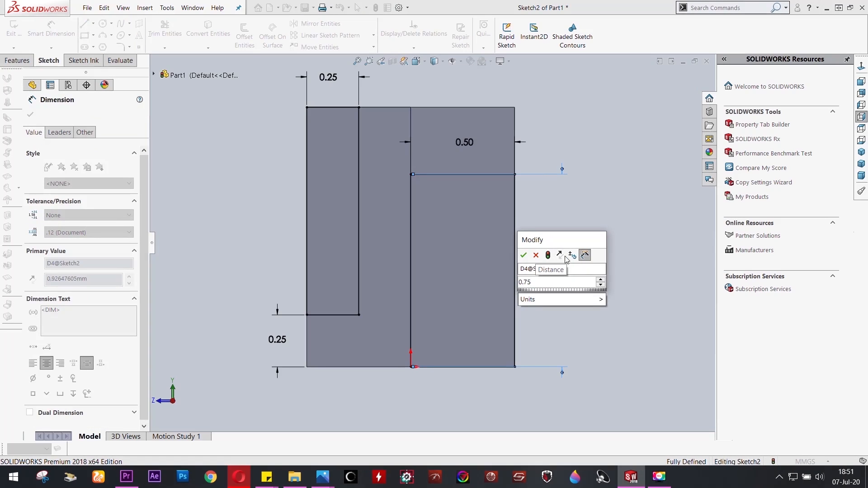
pyautogui.click(524, 255)
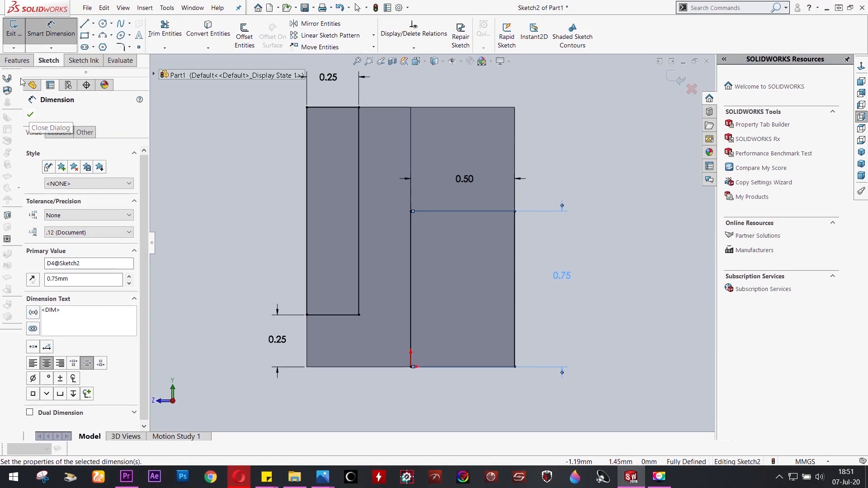
# Cut both rectangles out of the block with an Extruded Cut set to Through All
pyautogui.click(18, 60)
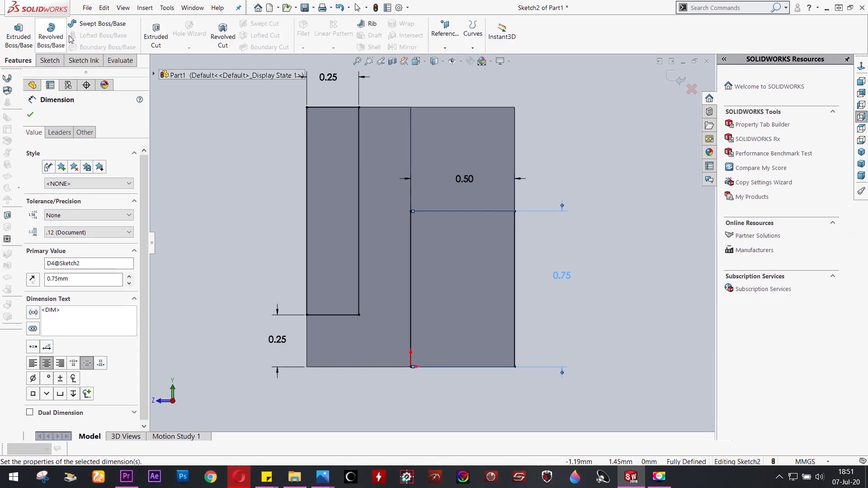
pyautogui.click(158, 31)
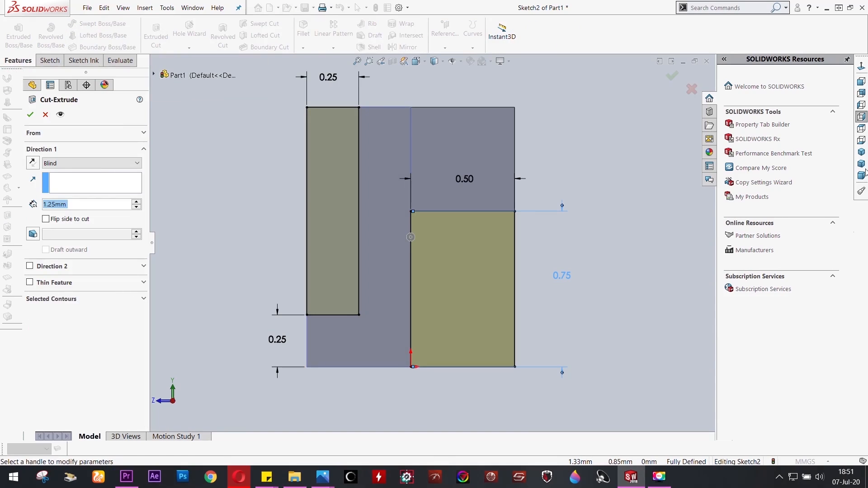
pyautogui.click(90, 163)
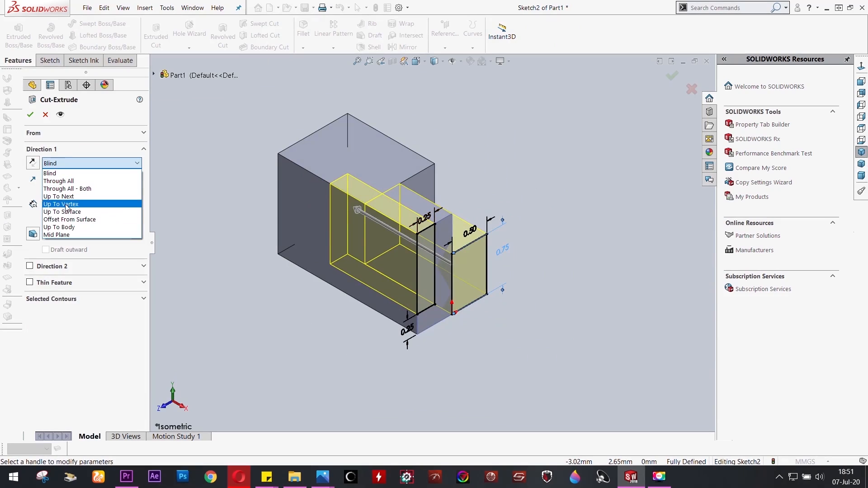
pyautogui.click(71, 180)
pyautogui.click(30, 114)
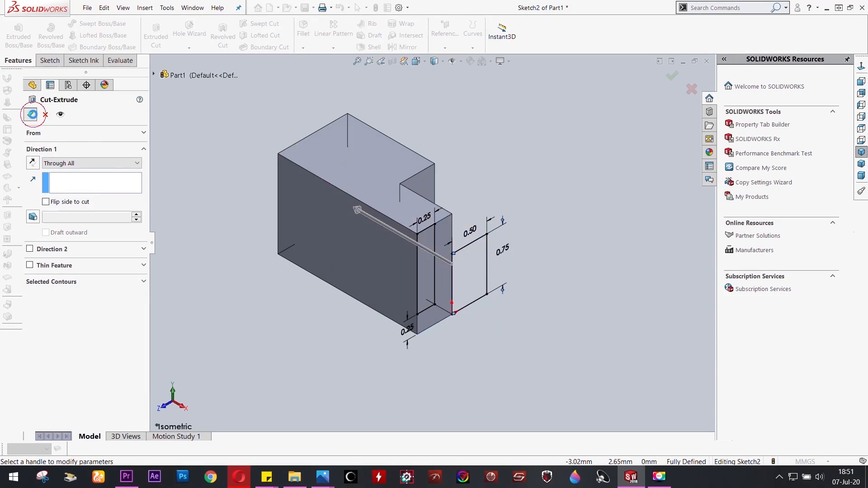
# Start a sketch on the block's top face and draw a circle about 0.11 mm in radius near the notch's side edge
pyautogui.press('f')
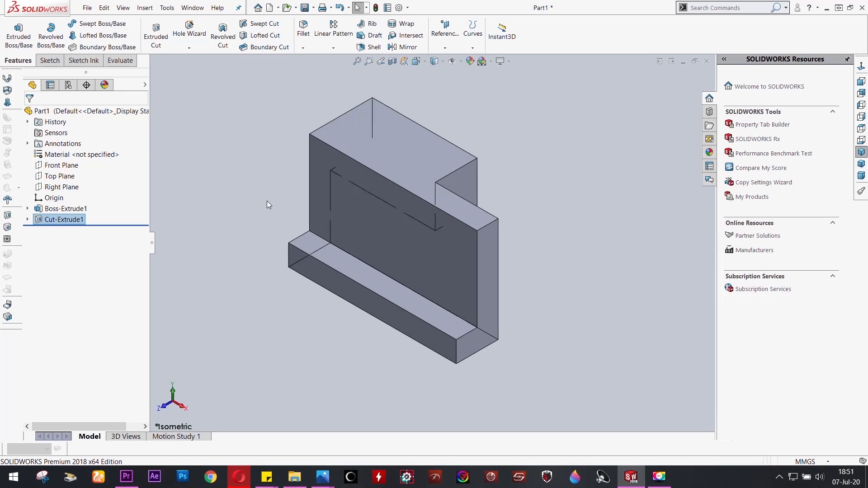
pyautogui.click(417, 131)
pyautogui.rightClick(418, 131)
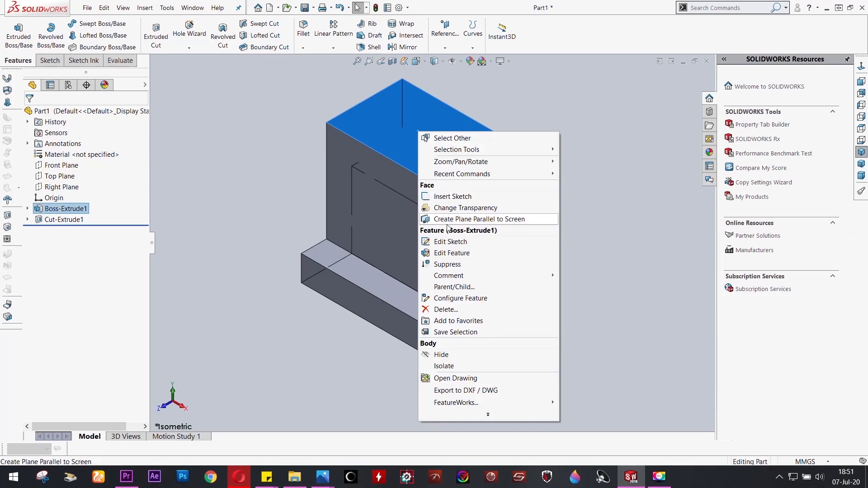
pyautogui.click(452, 196)
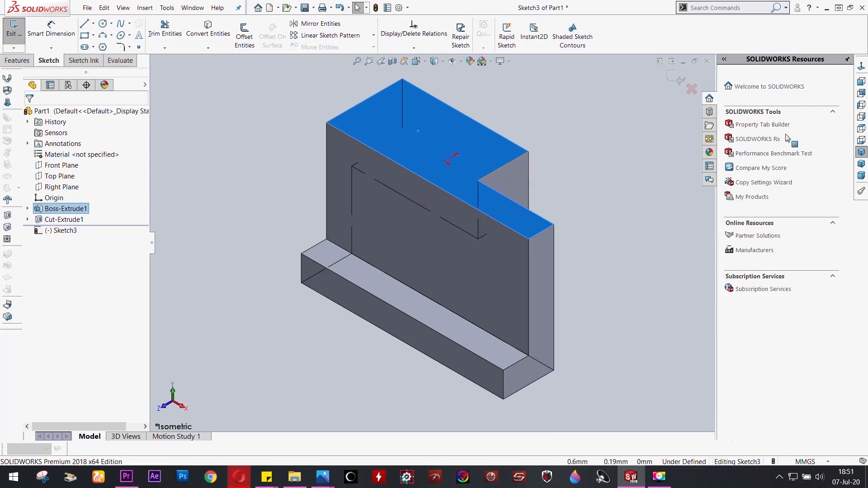
pyautogui.click(861, 67)
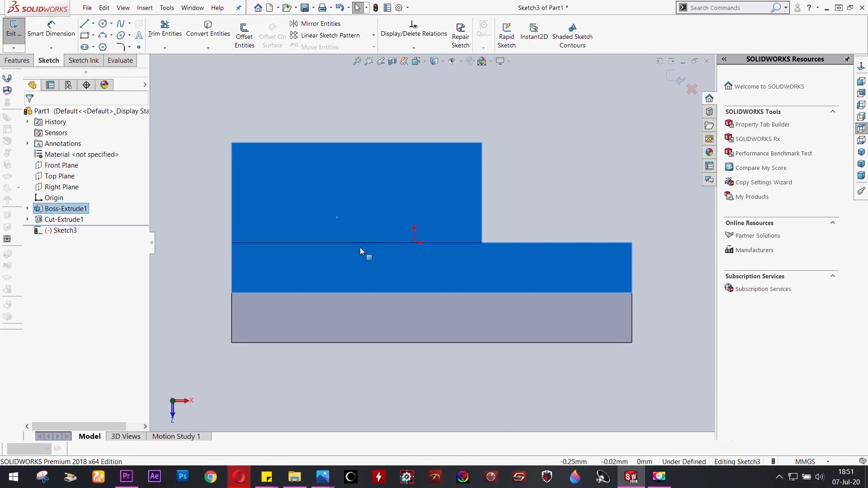
pyautogui.click(103, 23)
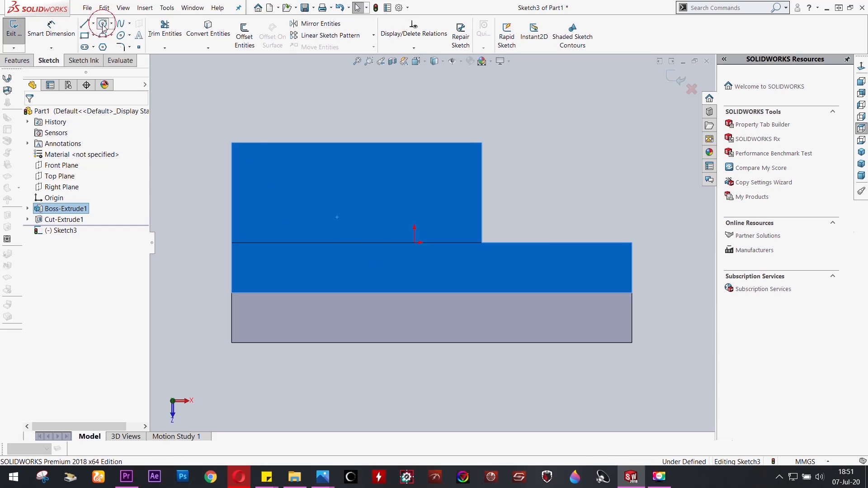
pyautogui.click(436, 181)
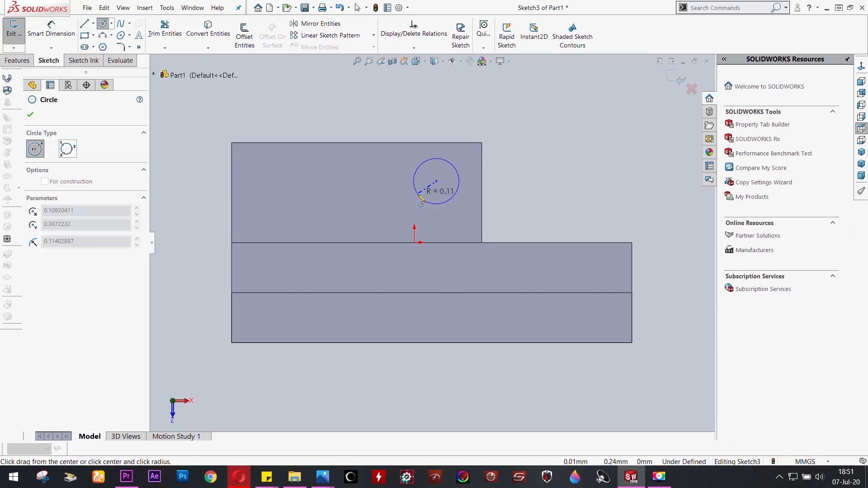
pyautogui.click(449, 199)
# Dimension the horizontal distance from the circle's centre to the notch's side edge to 0.25 mm
pyautogui.click(51, 28)
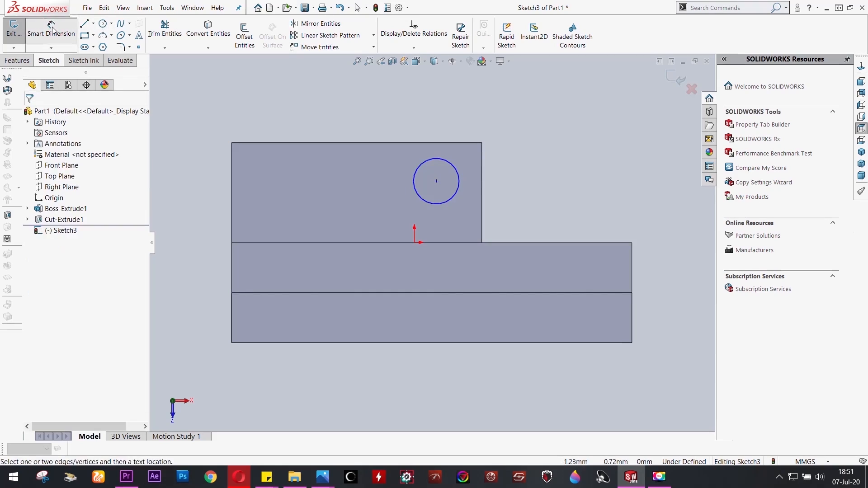
pyautogui.click(482, 179)
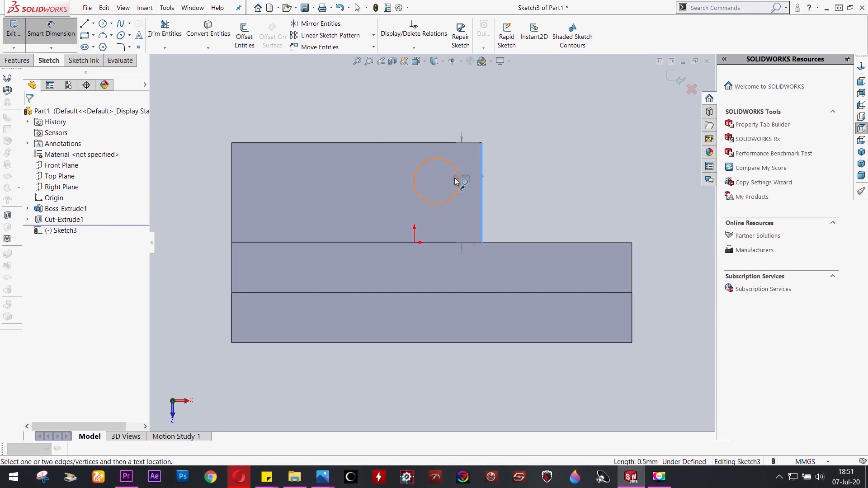
pyautogui.click(436, 181)
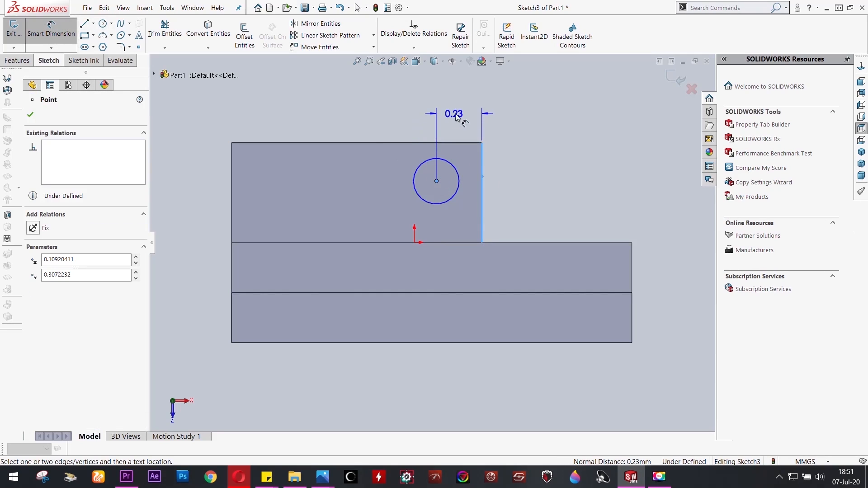
pyautogui.click(461, 118)
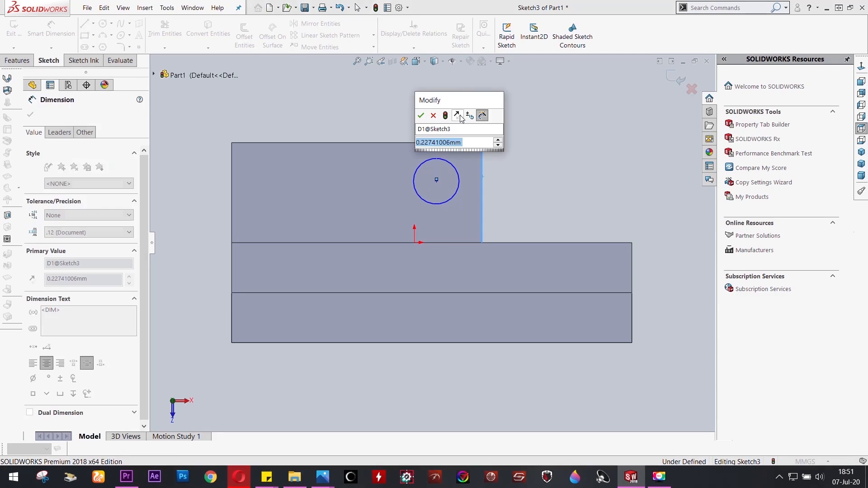
pyautogui.write('0.2')
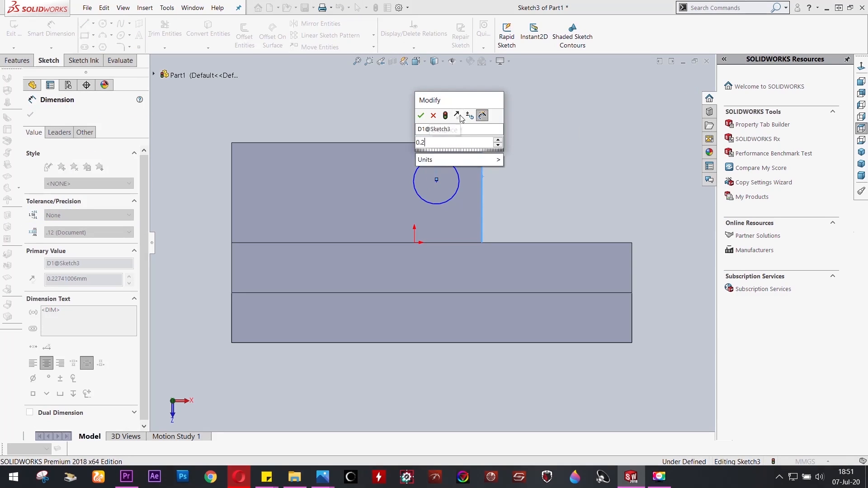
pyautogui.write('5')
pyautogui.click(421, 117)
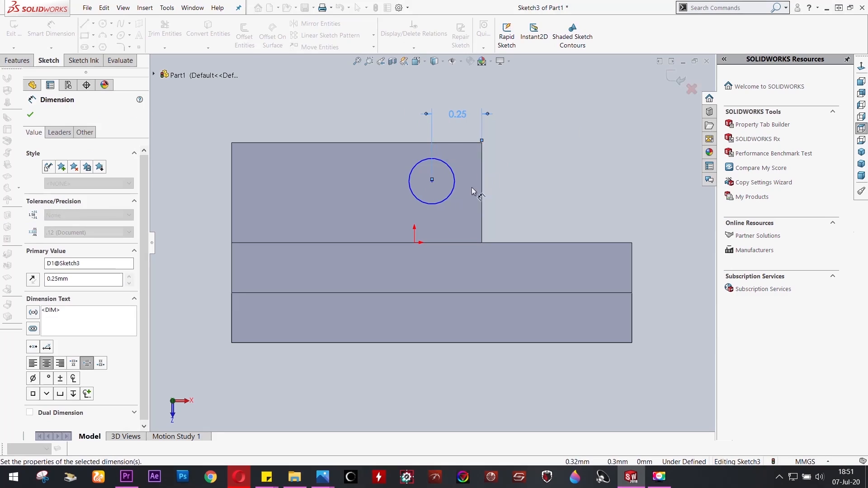
# Dimension the distance from the circle's centre to the block's rear edge to 0.25 mm
pyautogui.click(432, 182)
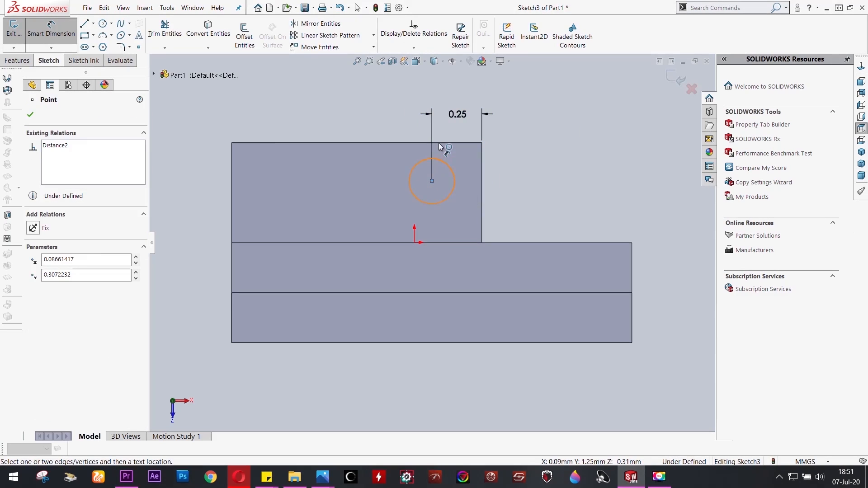
pyautogui.click(442, 144)
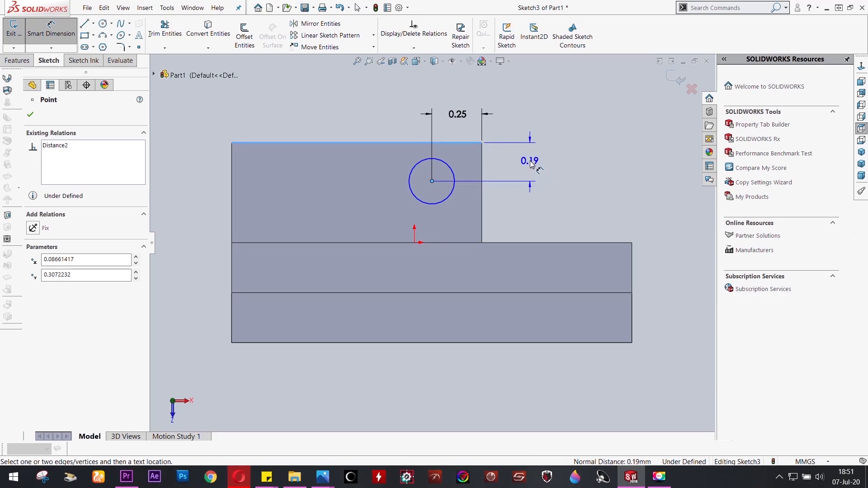
pyautogui.click(528, 159)
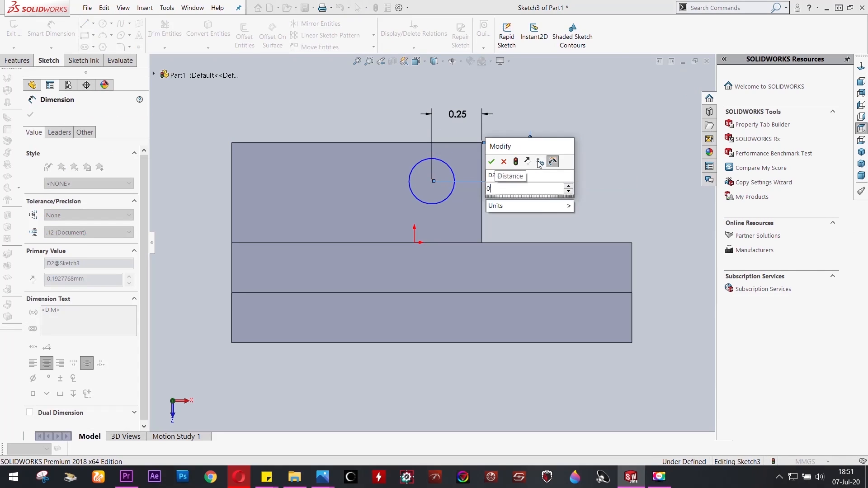
pyautogui.click(491, 161)
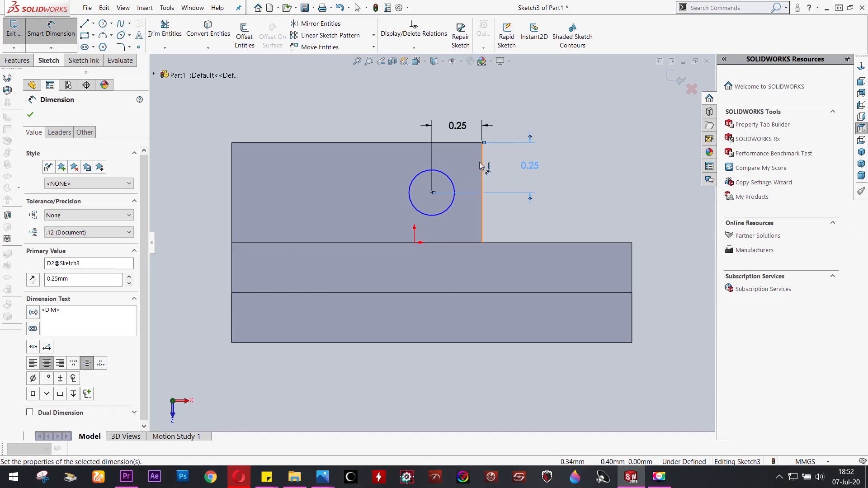
# Dimension the circle's diameter to 0.25 mm
pyautogui.click(446, 176)
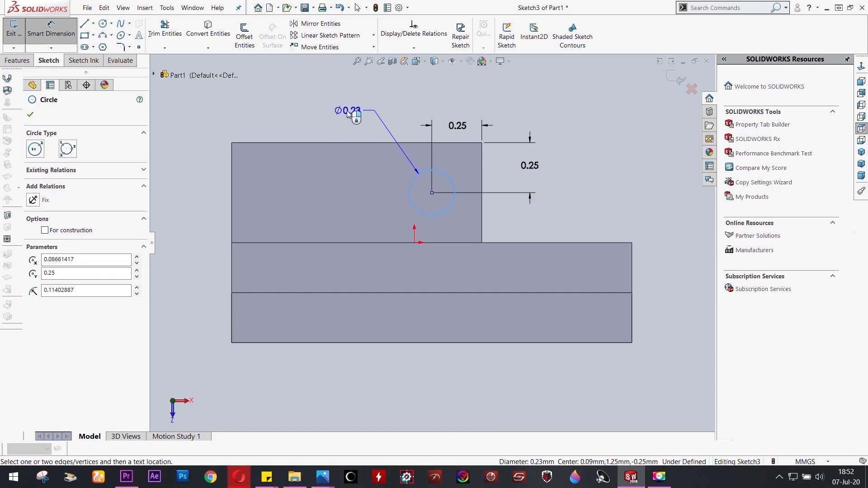
pyautogui.click(347, 110)
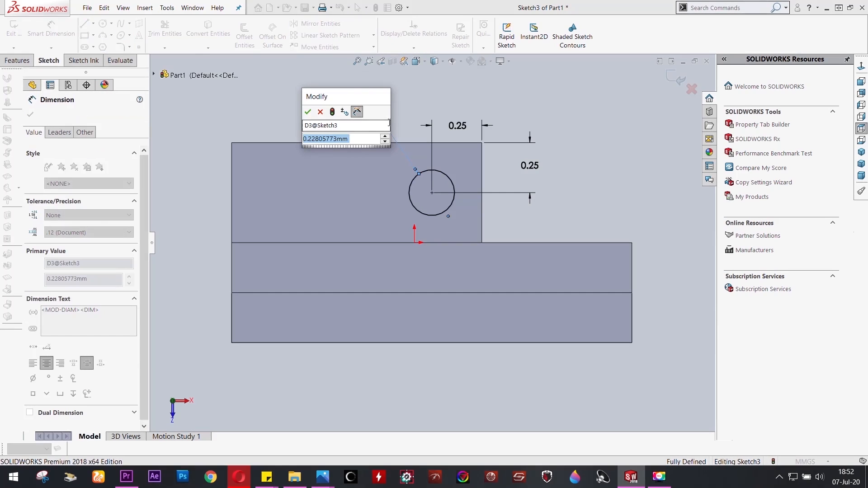
pyautogui.write('0.25')
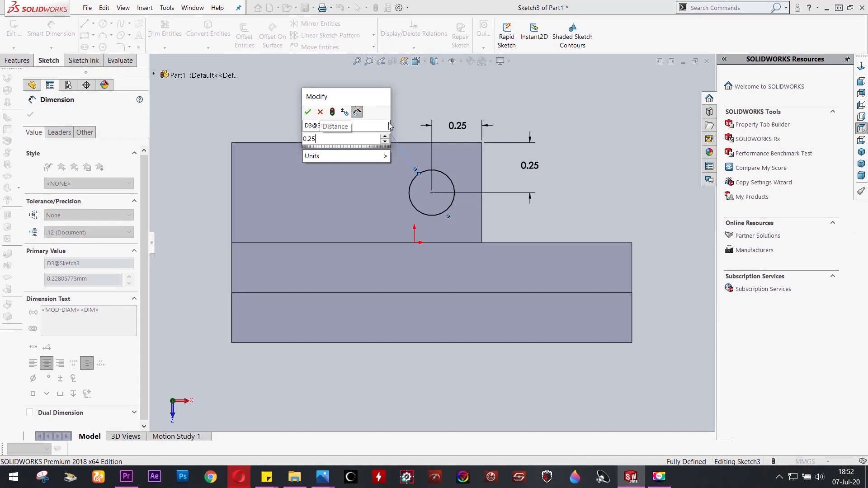
pyautogui.click(307, 111)
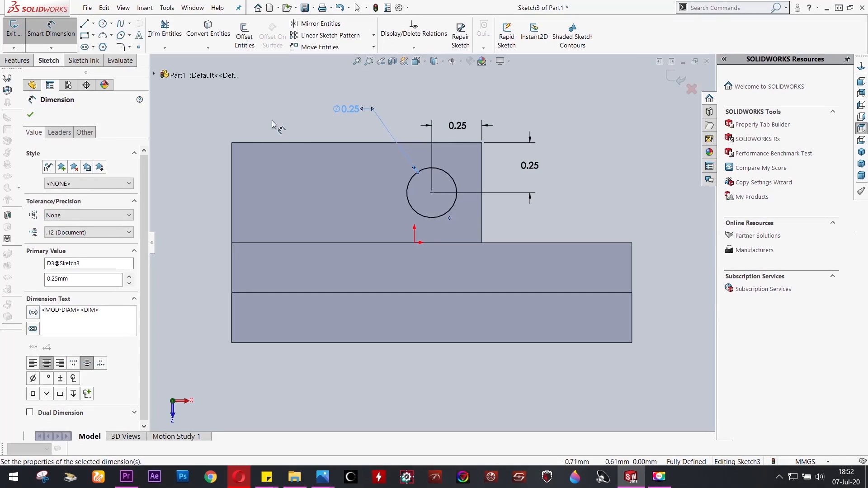
# Cut the circle down from the top face with an Extruded Cut set to Through All
pyautogui.click(21, 63)
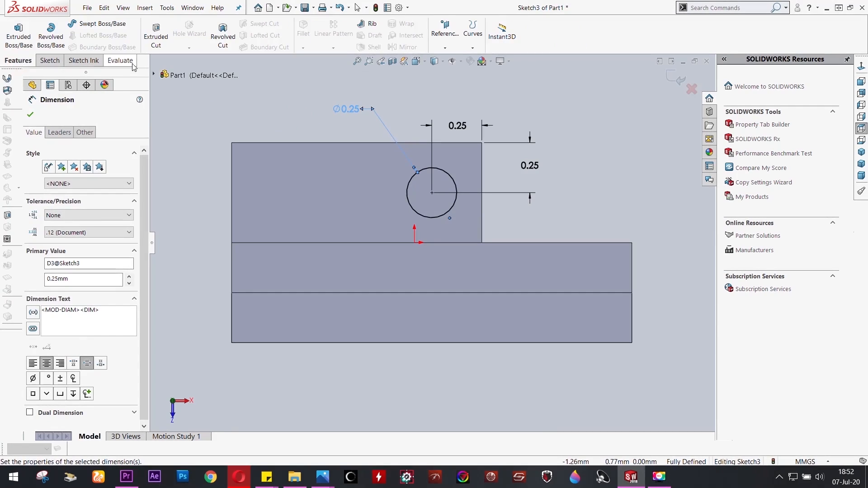
pyautogui.click(162, 42)
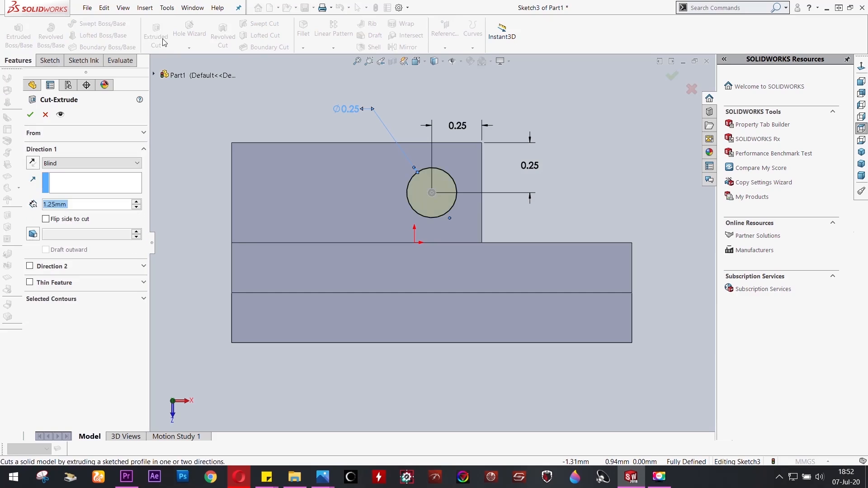
pyautogui.click(860, 152)
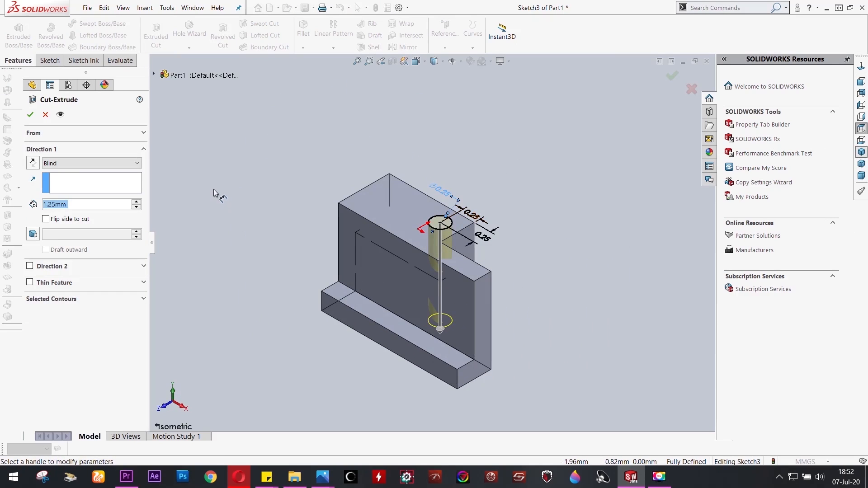
pyautogui.click(90, 164)
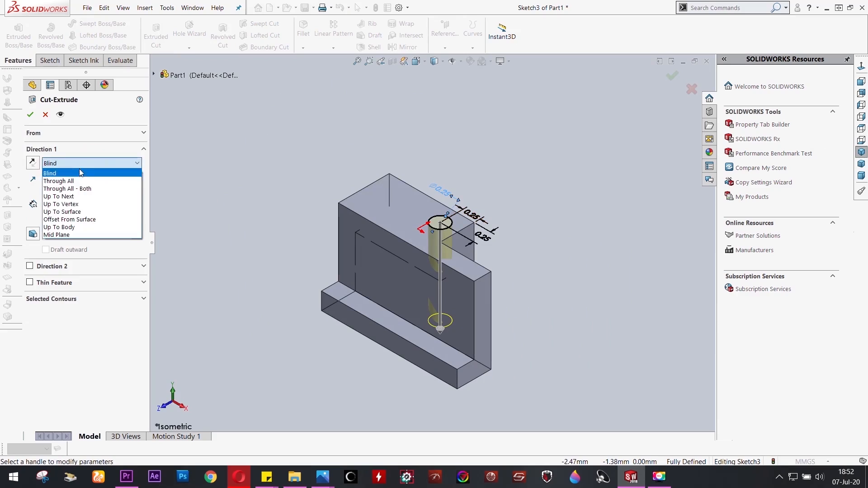
pyautogui.click(46, 181)
pyautogui.click(29, 115)
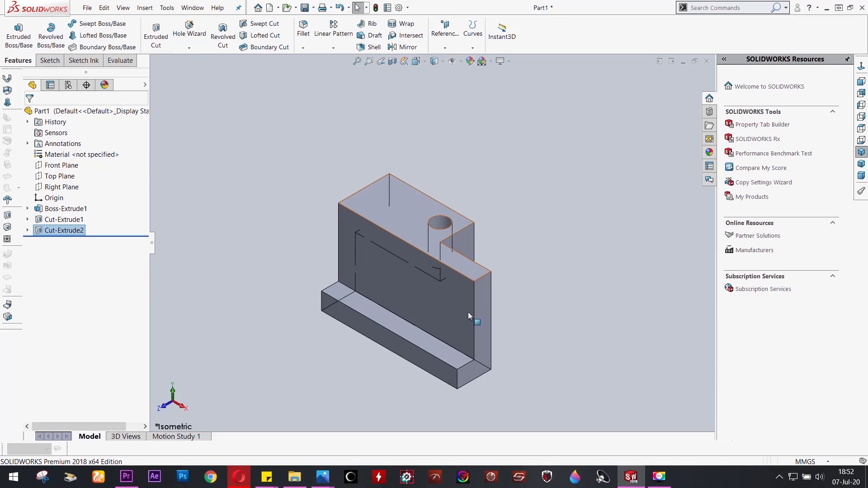
# Start a sketch on the block's large recessed front face and draw a circle about 0.13 mm in radius near its upper left corner
pyautogui.click(455, 308)
pyautogui.rightClick(454, 307)
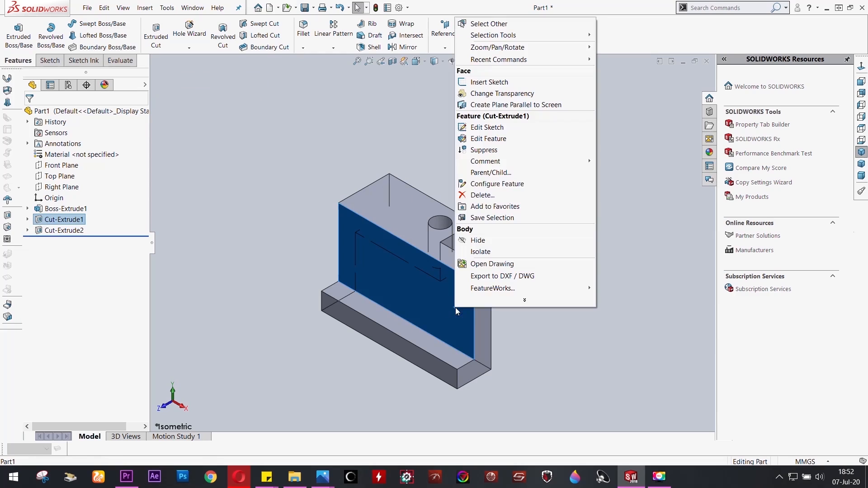
pyautogui.click(479, 81)
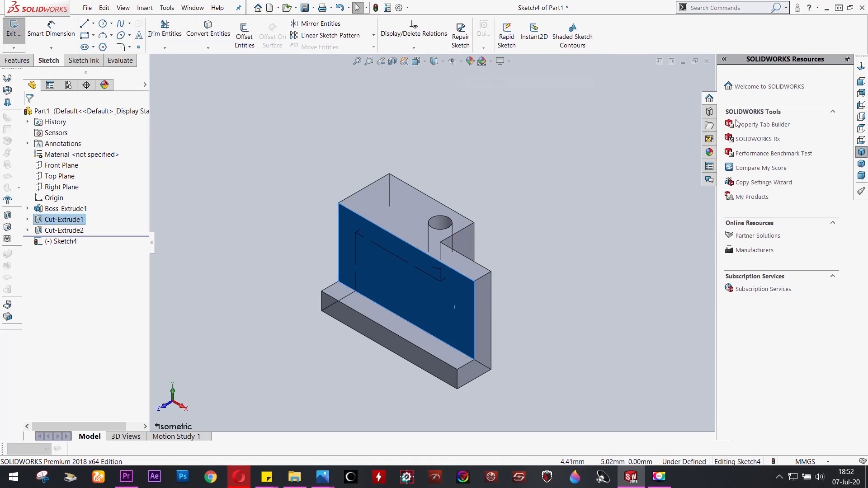
pyautogui.click(861, 81)
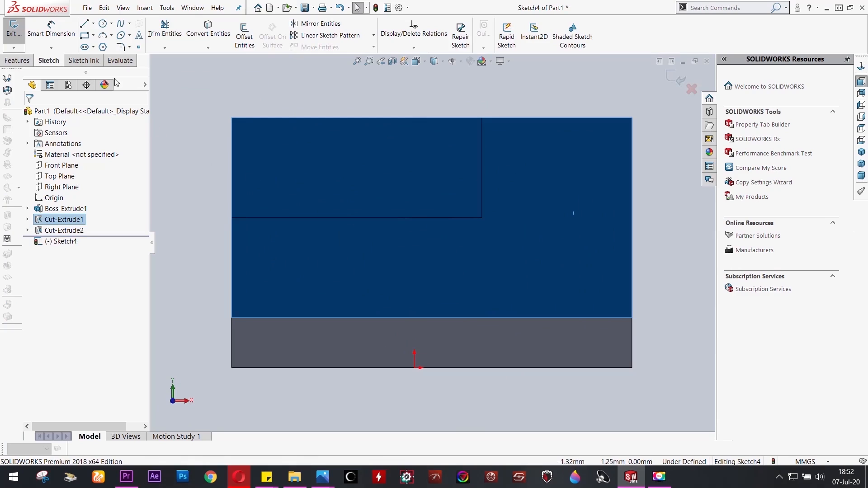
pyautogui.click(103, 24)
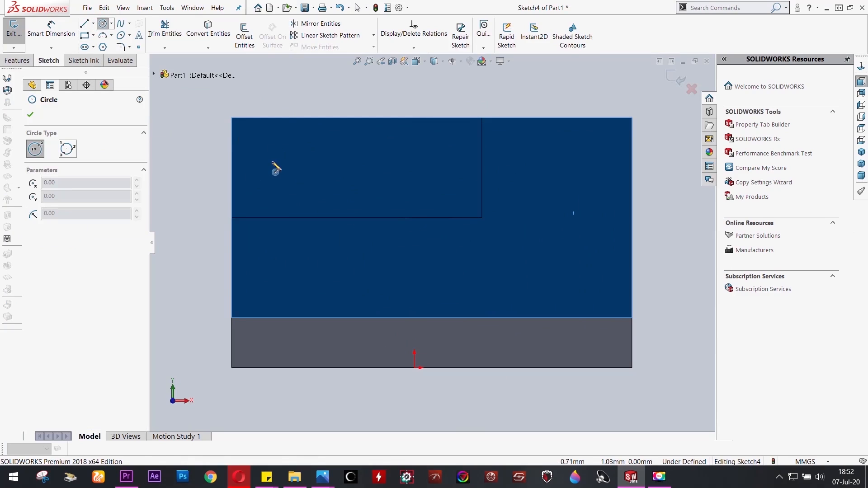
pyautogui.click(271, 162)
pyautogui.click(295, 184)
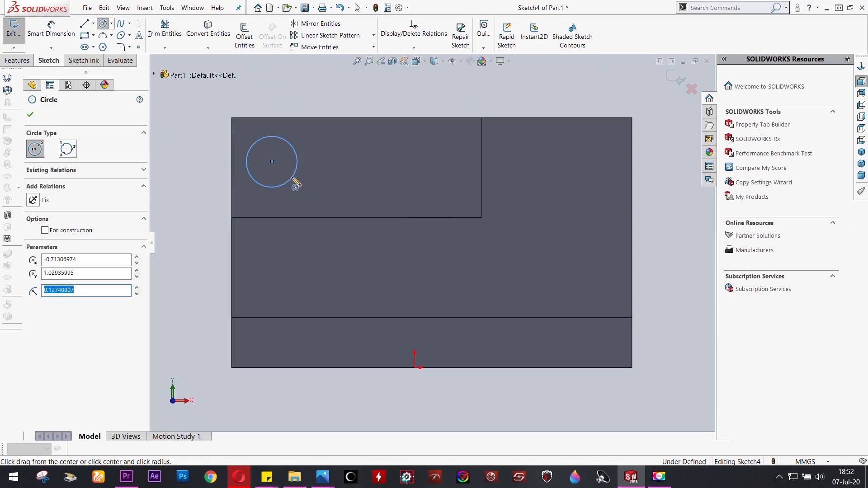
# Dimension the horizontal distance from the front-face circle's centre to the face's left edge to 0.375 mm
pyautogui.click(51, 28)
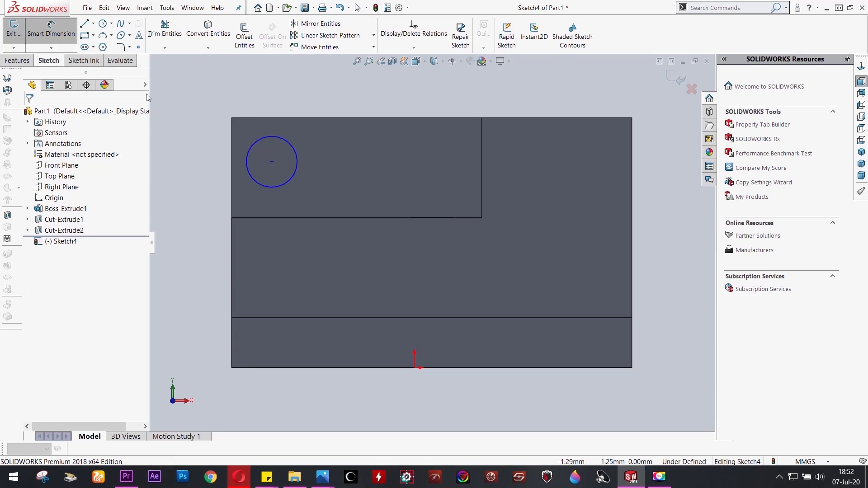
pyautogui.click(271, 162)
pyautogui.click(232, 161)
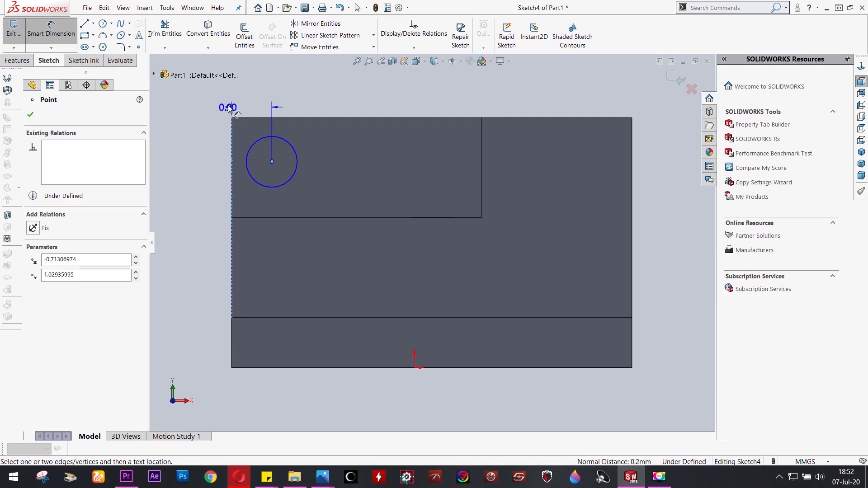
pyautogui.click(199, 104)
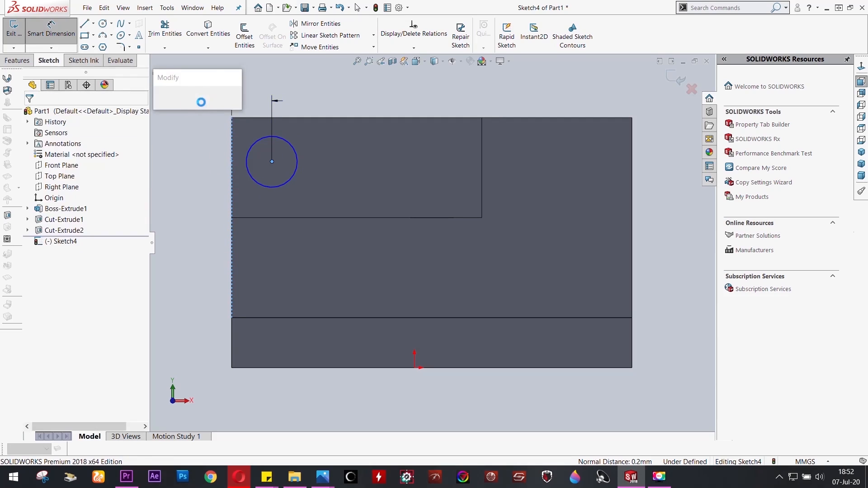
pyautogui.write('0.375')
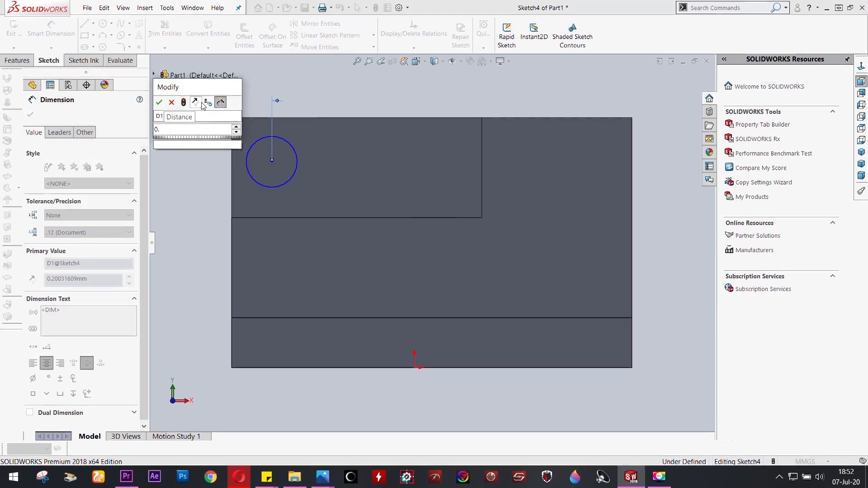
pyautogui.click(158, 103)
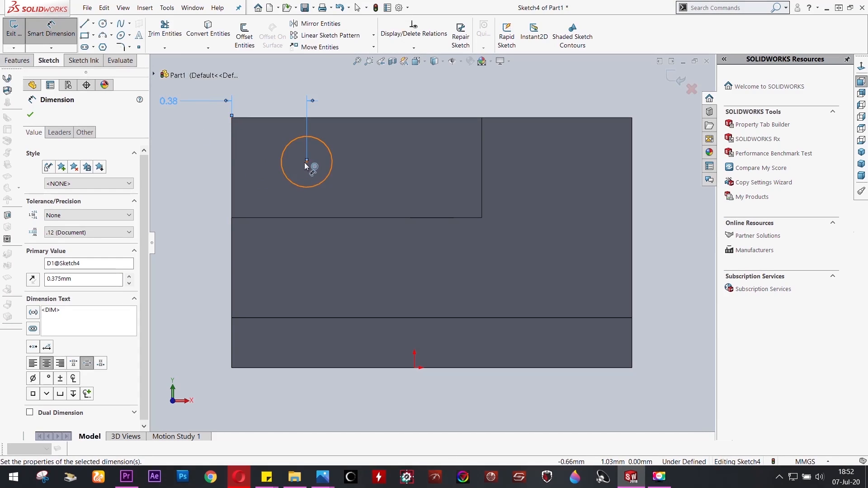
# Dimension the vertical distance from the circle's centre to the face's top edge to 0.25 mm
pyautogui.click(307, 163)
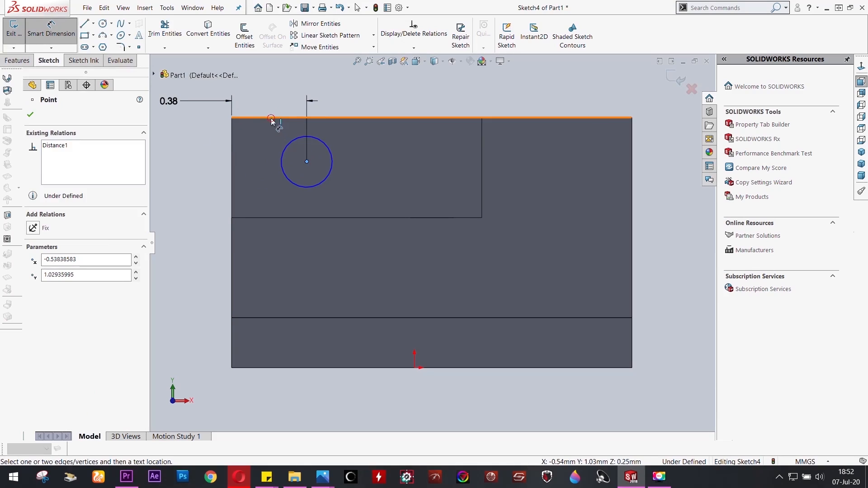
pyautogui.click(273, 118)
pyautogui.click(195, 143)
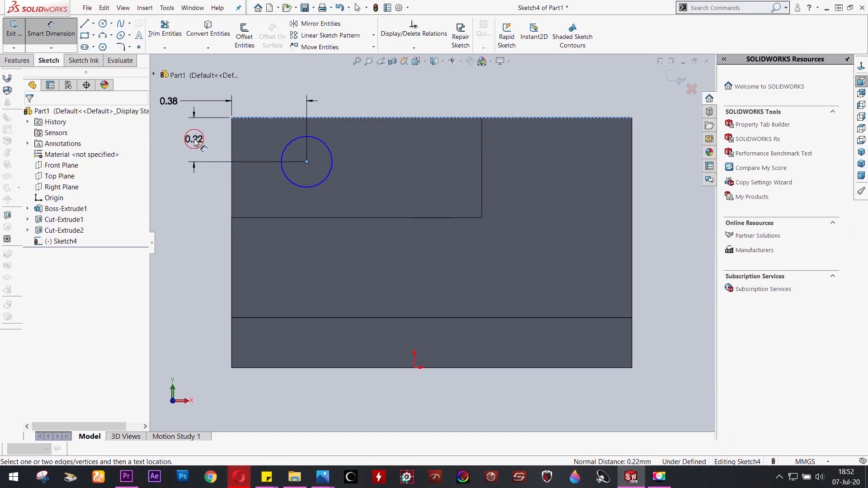
pyautogui.write('0.25')
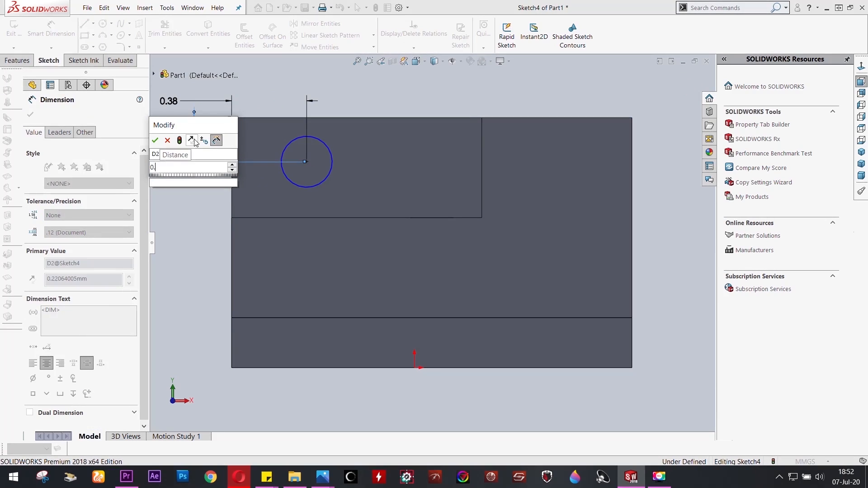
pyautogui.click(156, 141)
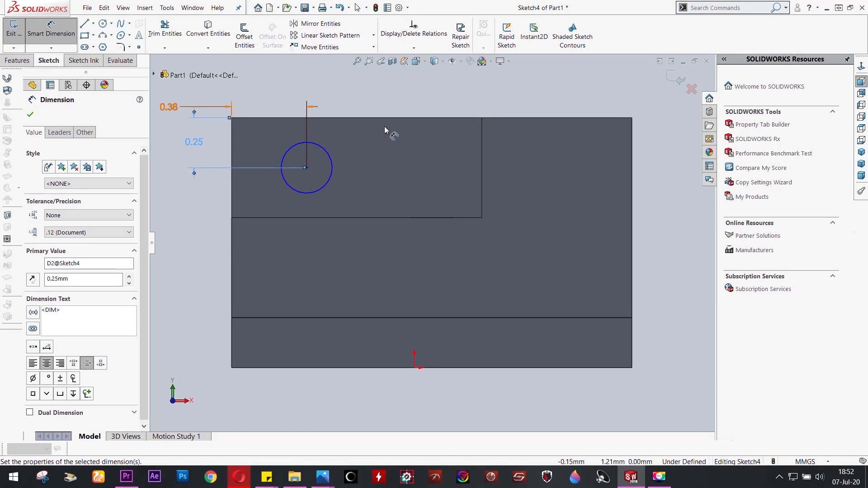
# Dimension the front-face circle's diameter to 0.25 mm
pyautogui.click(324, 150)
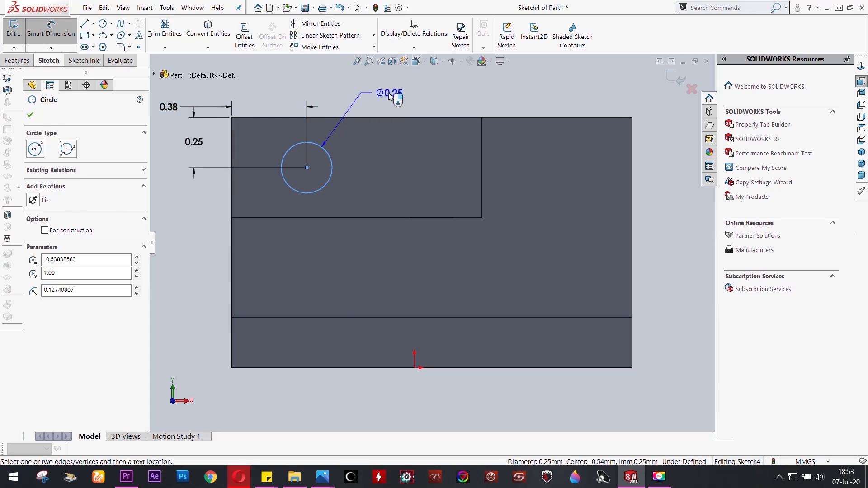
pyautogui.click(389, 93)
pyautogui.write('0')
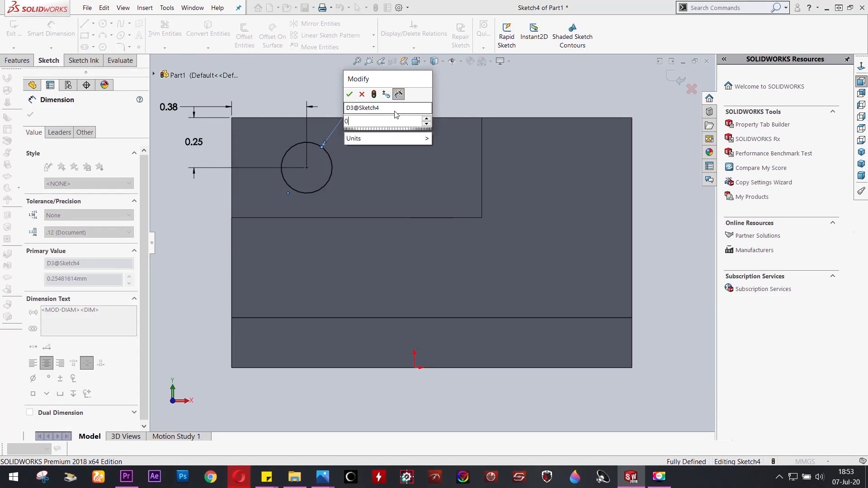
pyautogui.write('.25')
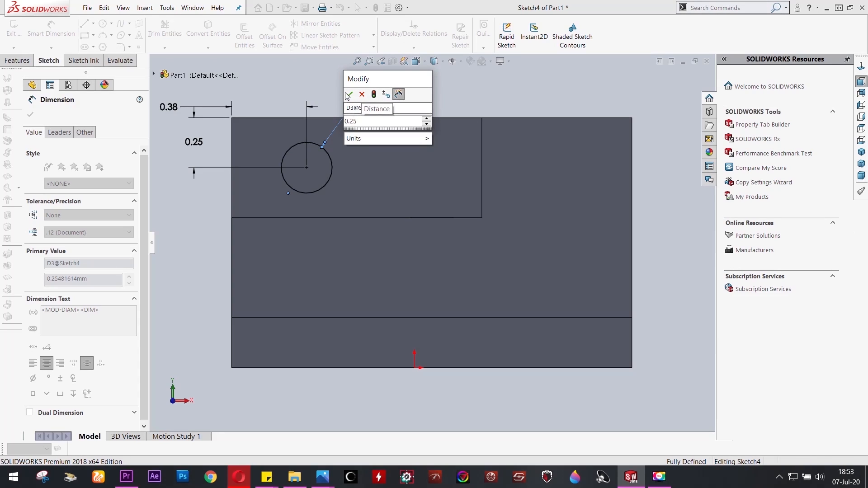
pyautogui.click(349, 94)
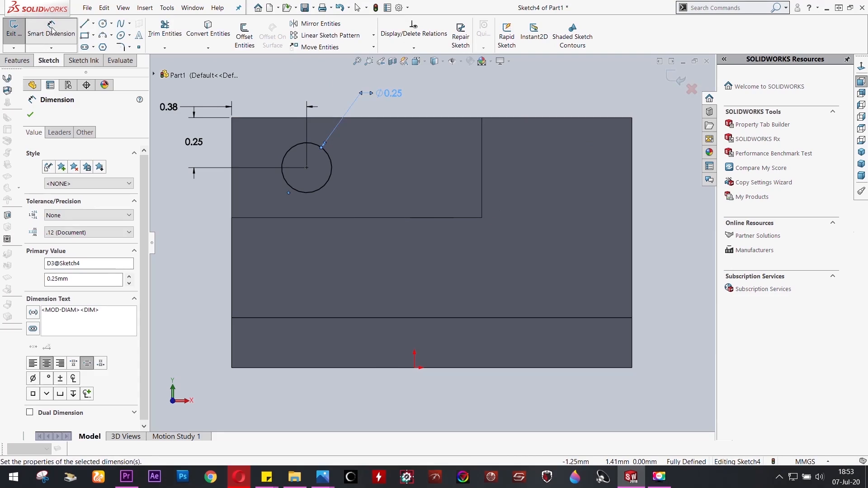
# Draw a corner rectangle about 0.72 mm wide from the face's upper right corner down to its lower edge
pyautogui.click(85, 36)
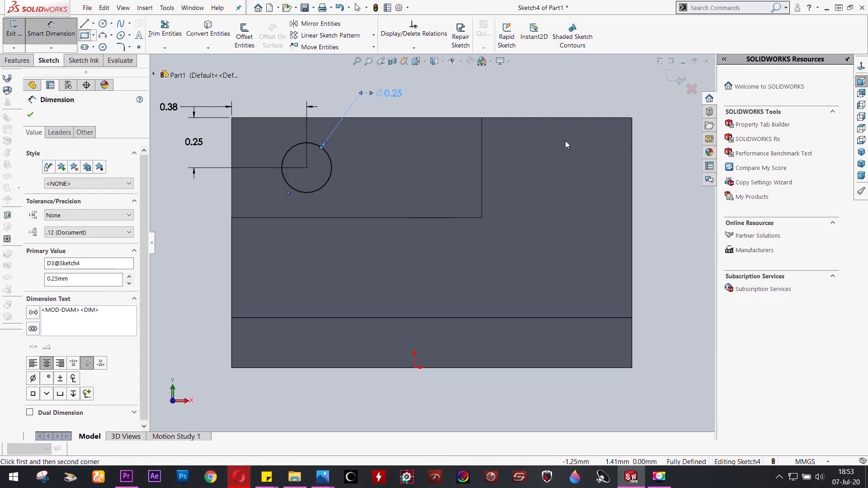
pyautogui.click(632, 119)
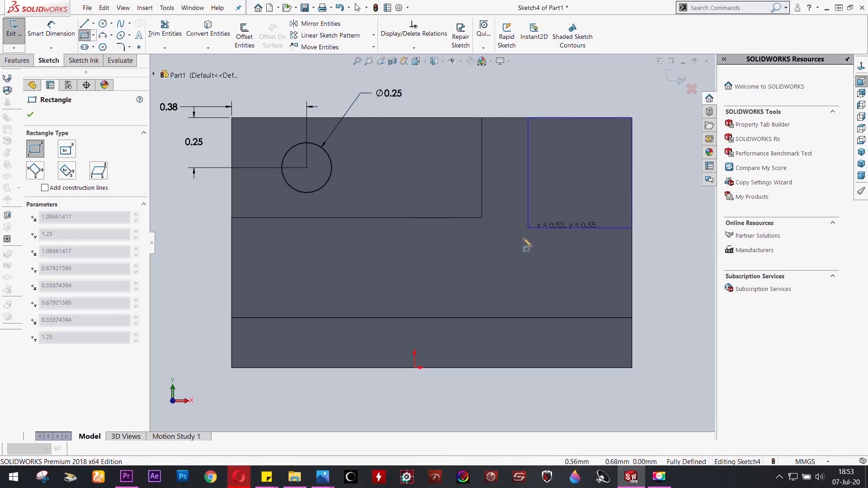
pyautogui.click(489, 318)
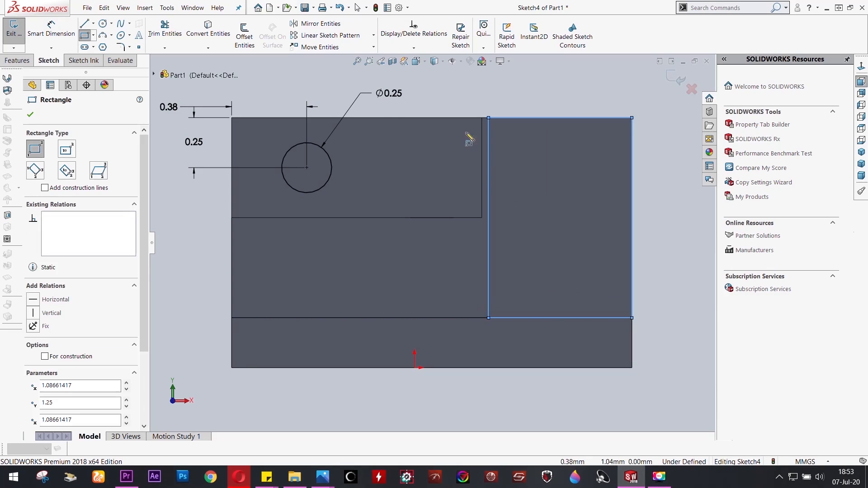
# Dimension the full-height rectangle's width to 0.75 mm
pyautogui.click(48, 30)
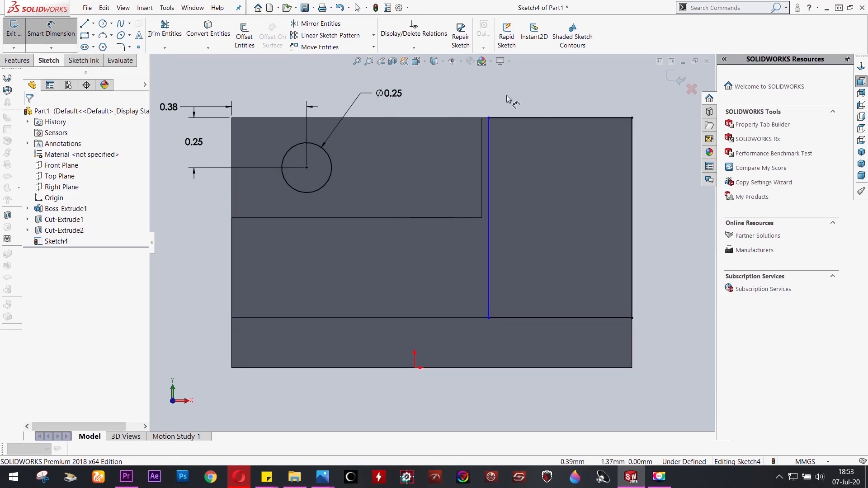
pyautogui.click(544, 118)
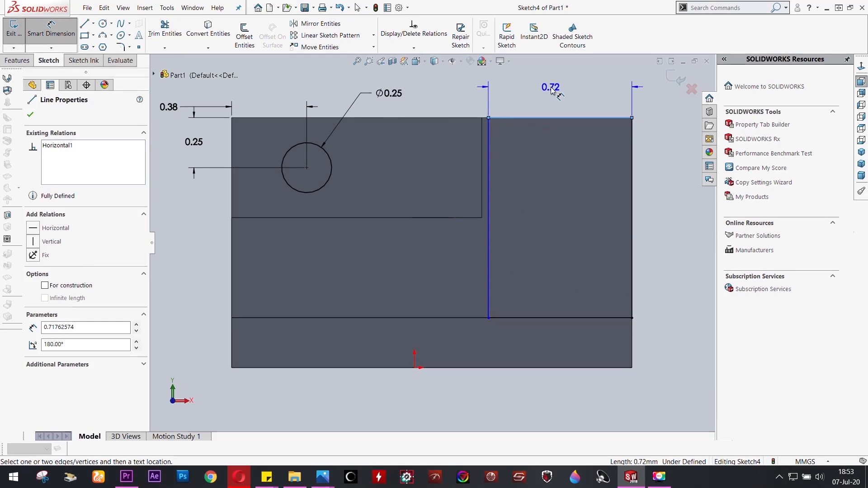
pyautogui.click(551, 90)
pyautogui.write('0')
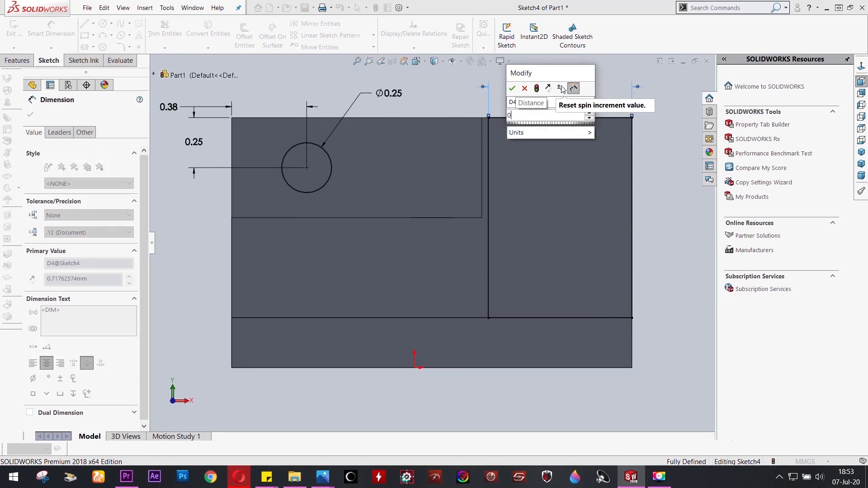
pyautogui.write('.75')
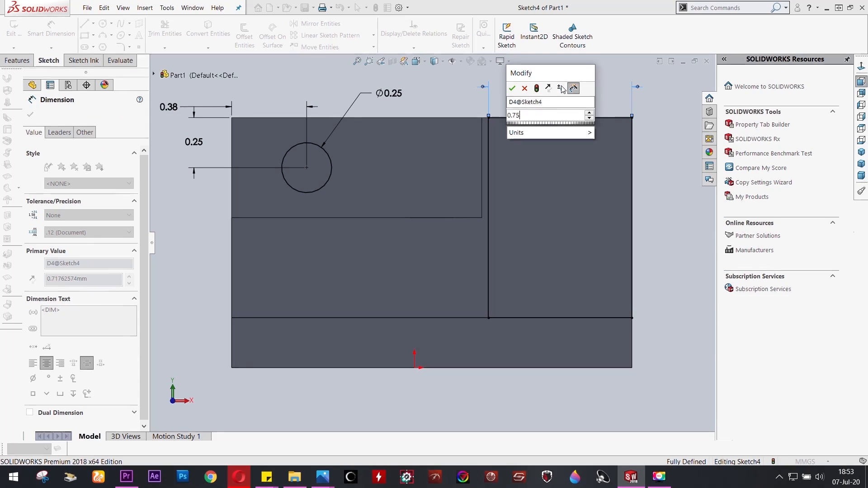
pyautogui.click(512, 89)
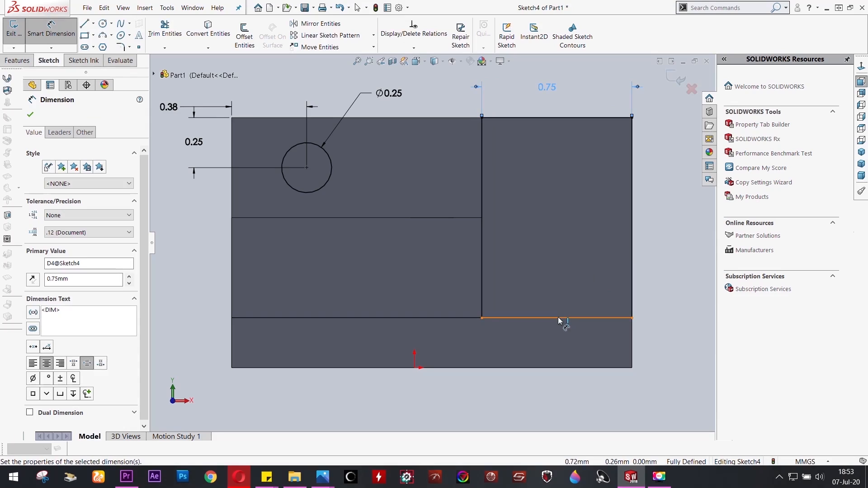
# Try to dimension the height of the rectangle along its left side
pyautogui.click(481, 245)
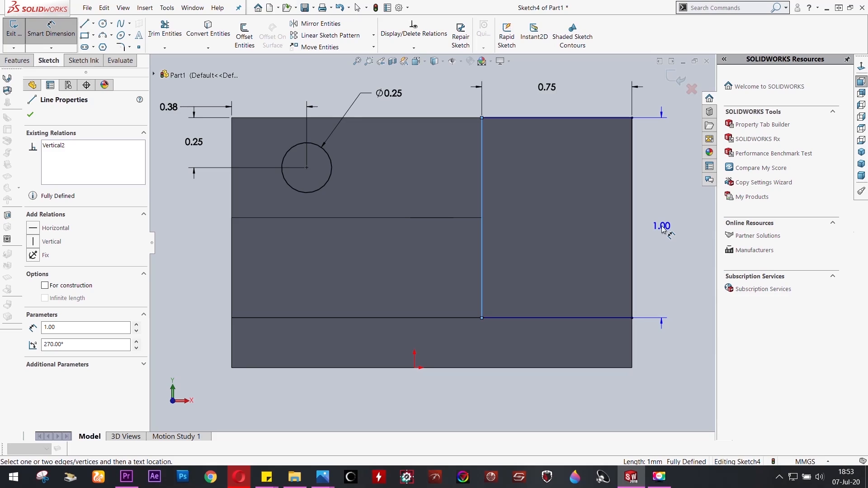
pyautogui.click(662, 230)
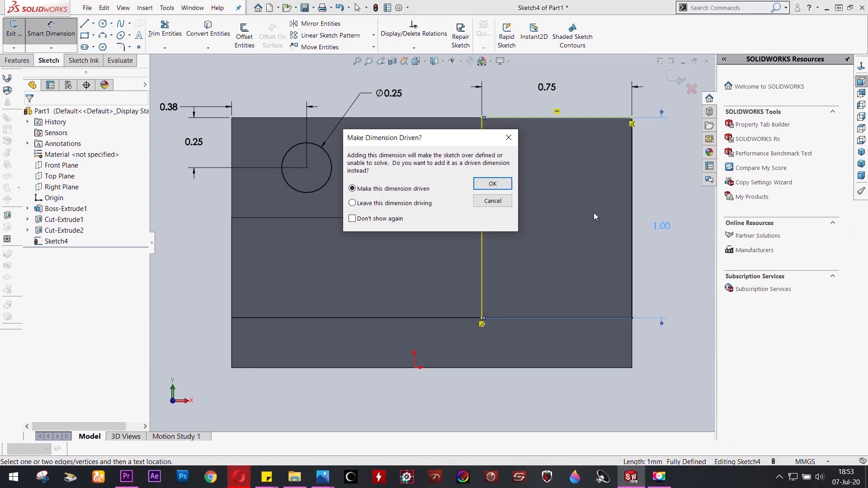
pyautogui.click(496, 202)
# Undo the rectangle's width dimension and remove the rectangle from the sketch
pyautogui.hotkey('ctrl', 'z')
pyautogui.hotkey('ctrl', 'z')
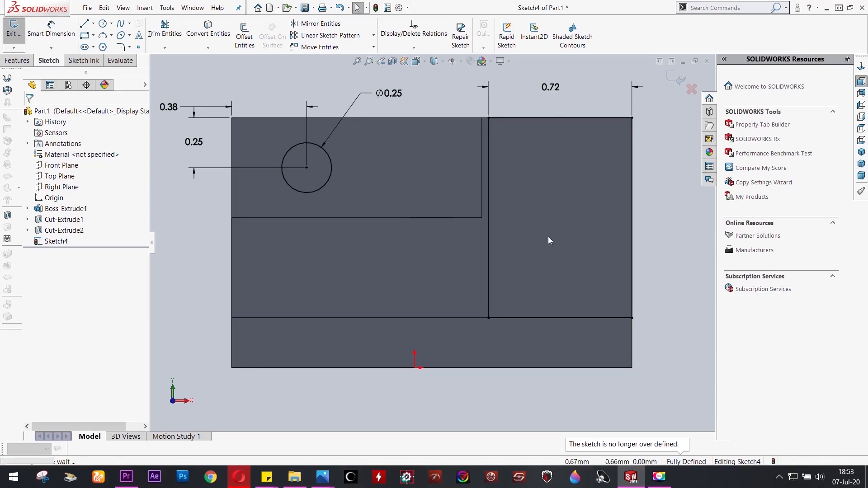
pyautogui.press('Delete')
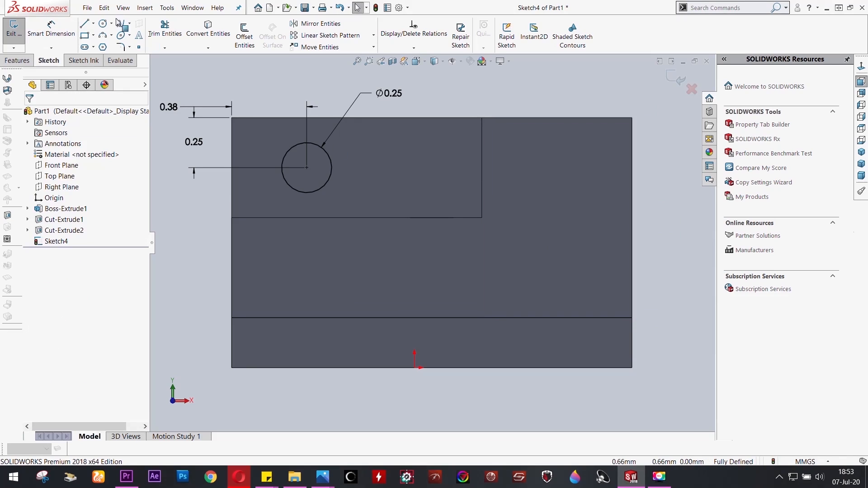
# Draw a corner rectangle about 0.61 mm wide from the face's upper right corner, ending above the face's lower edge
pyautogui.click(86, 37)
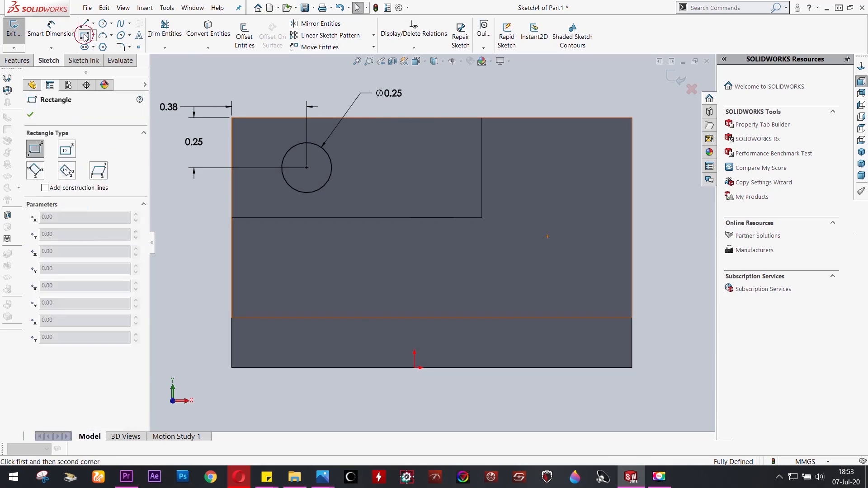
pyautogui.click(632, 119)
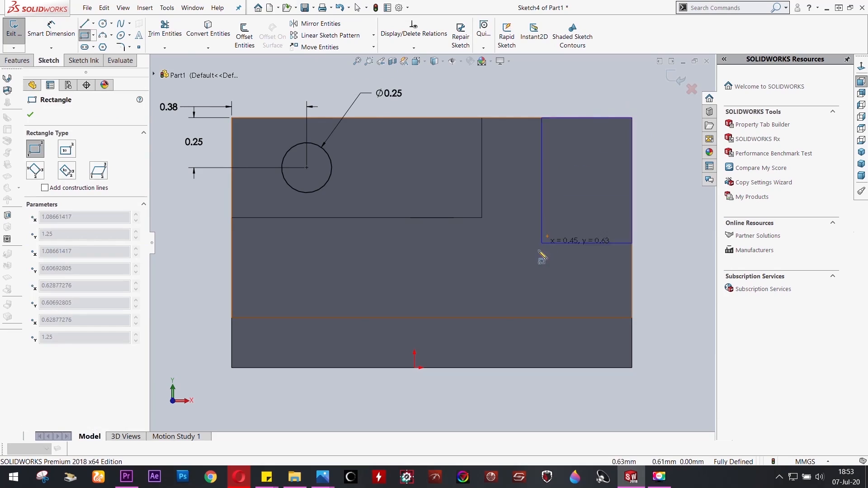
pyautogui.click(510, 271)
pyautogui.press('Escape')
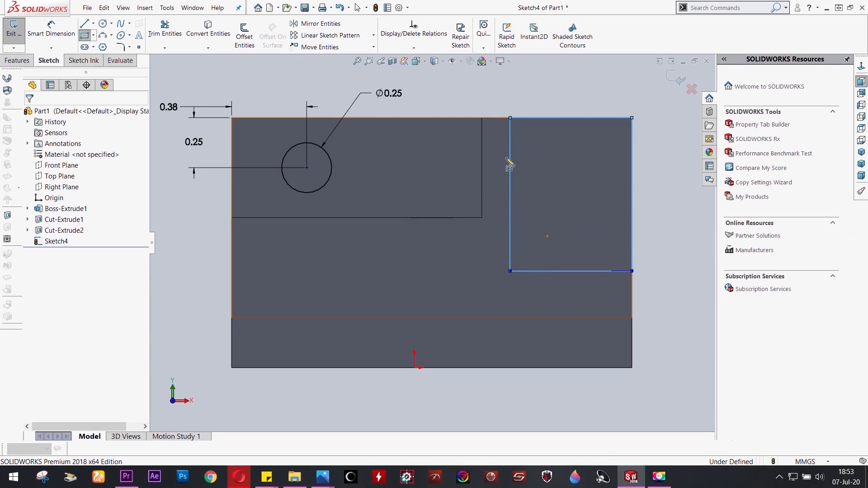
# Dimension the new corner rectangle's width to 0.75 mm
pyautogui.click(47, 31)
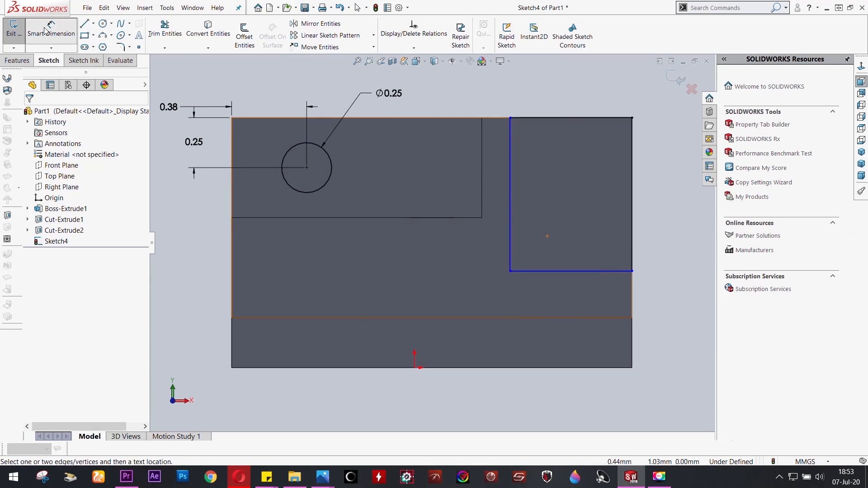
pyautogui.click(45, 31)
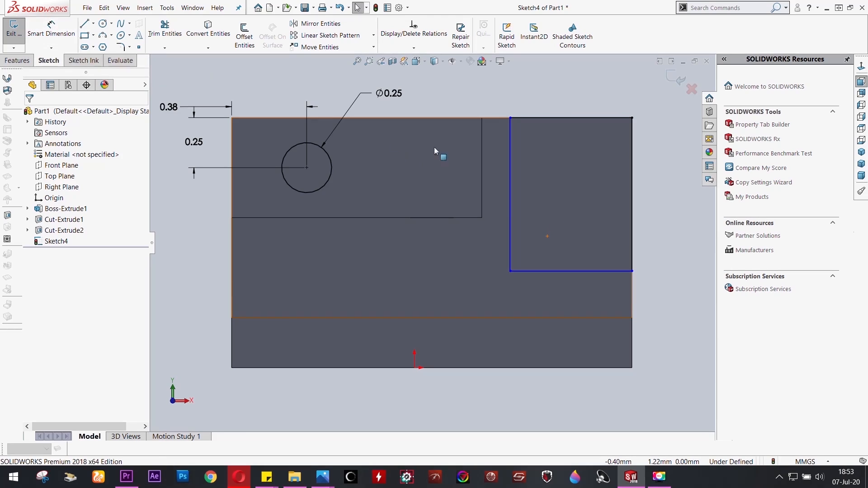
pyautogui.click(51, 29)
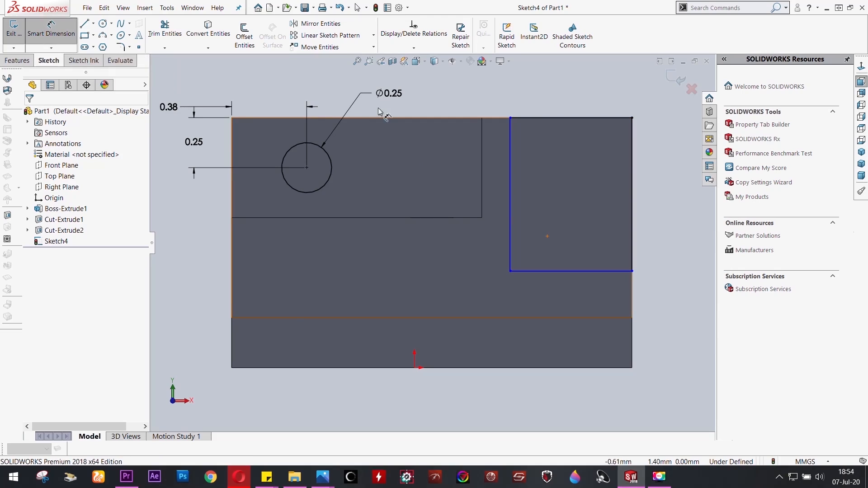
pyautogui.click(510, 192)
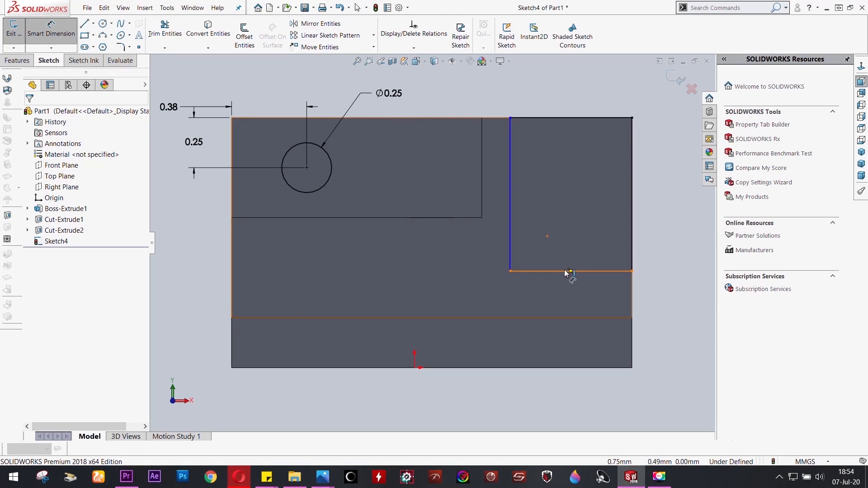
pyautogui.click(565, 272)
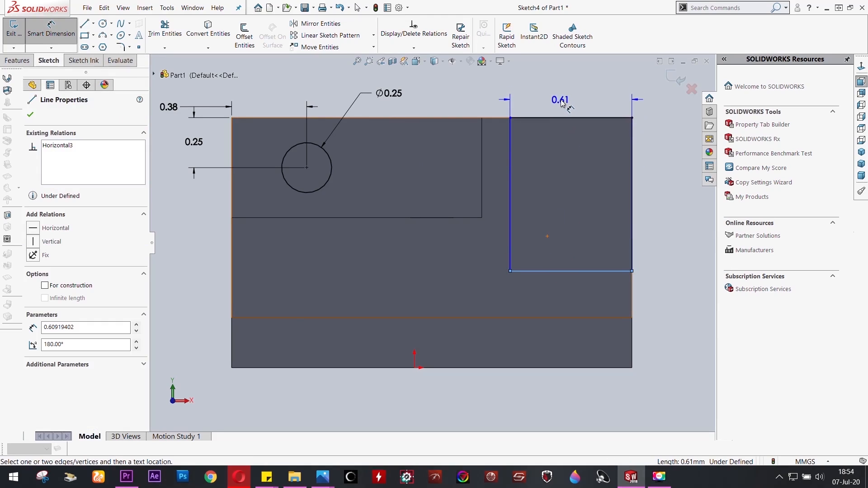
pyautogui.click(561, 98)
pyautogui.write('0')
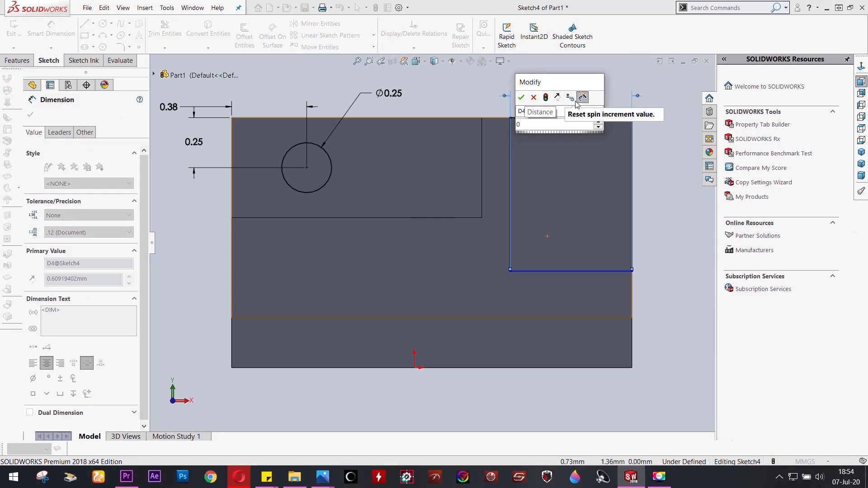
pyautogui.write('.75')
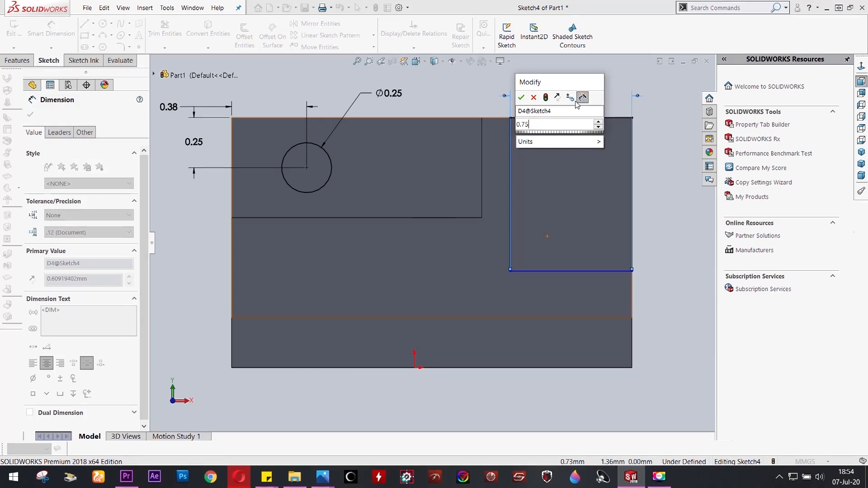
pyautogui.click(522, 97)
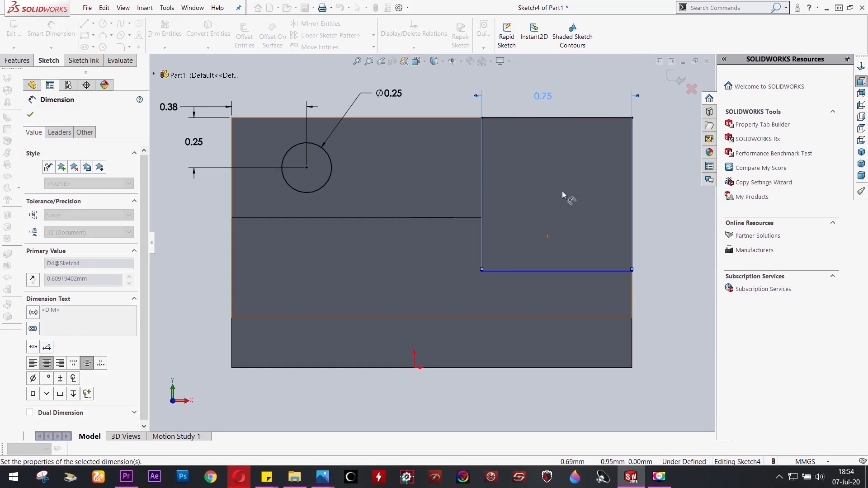
# Dimension the vertical distance between the rectangle's bottom side and the face's lower edge to 0.25 mm
pyautogui.click(574, 270)
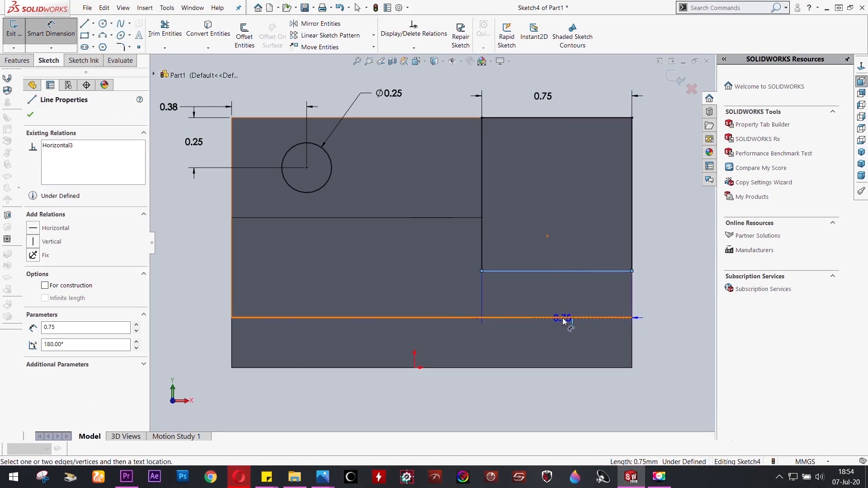
pyautogui.click(562, 318)
pyautogui.click(667, 299)
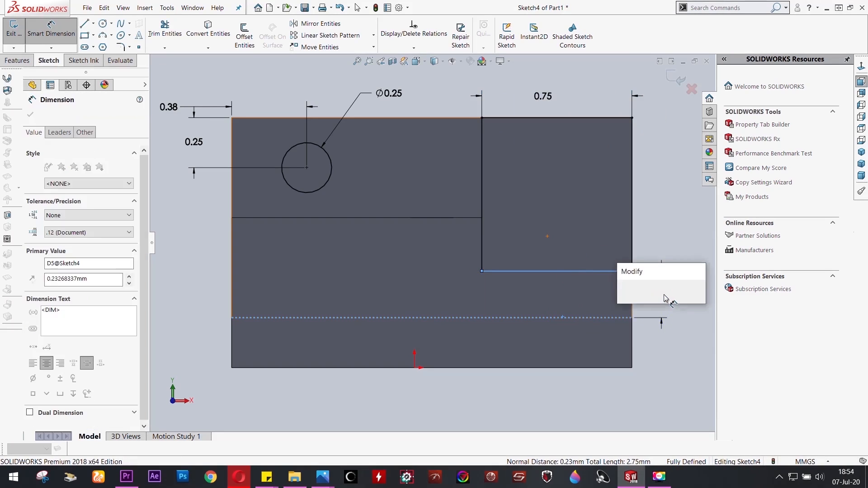
pyautogui.write('0.25')
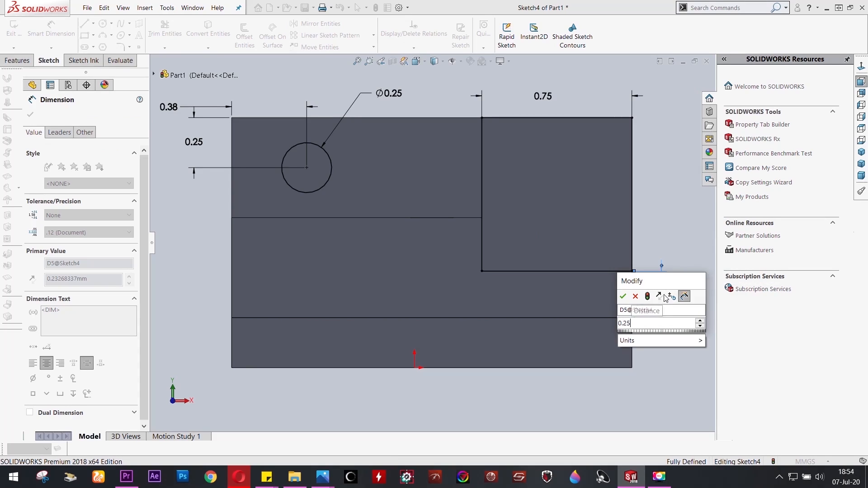
pyautogui.click(623, 297)
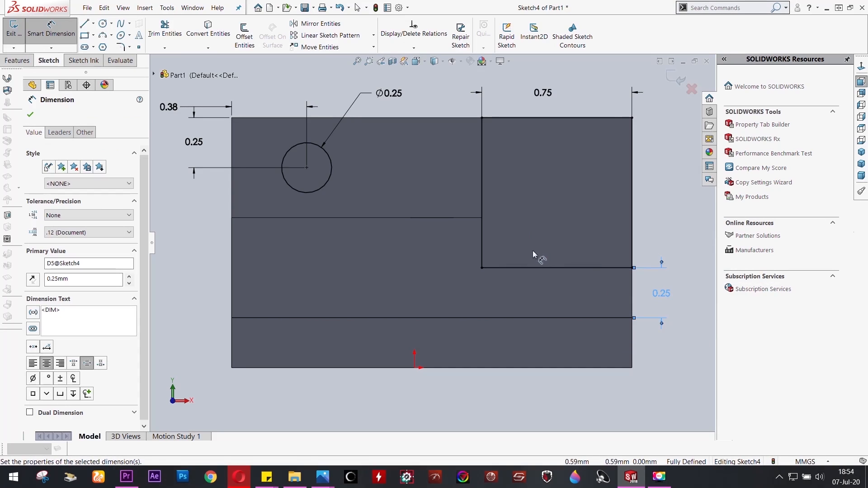
# Extrude-cut the sketched circle and corner rectangle Through All, and show the notched block in isometric view
pyautogui.click(17, 61)
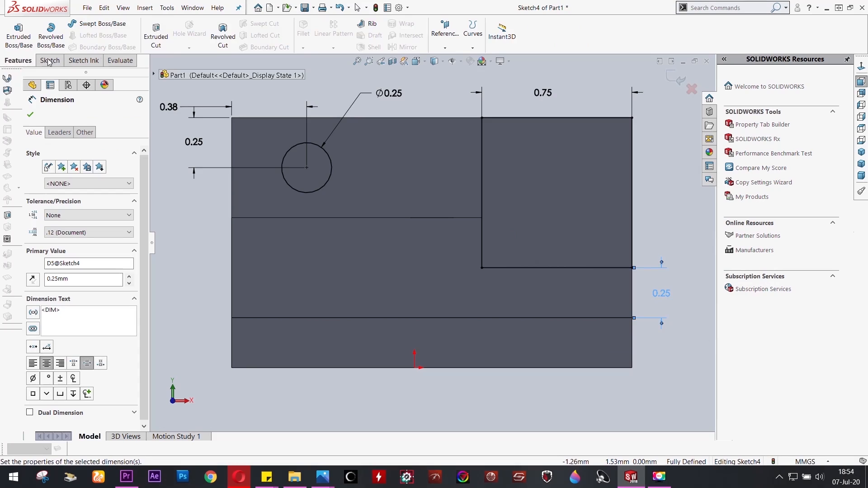
pyautogui.click(156, 36)
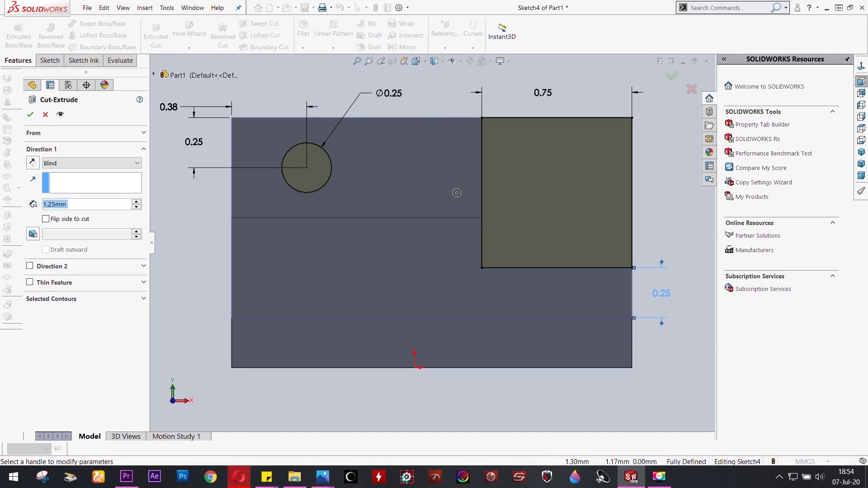
pyautogui.click(861, 153)
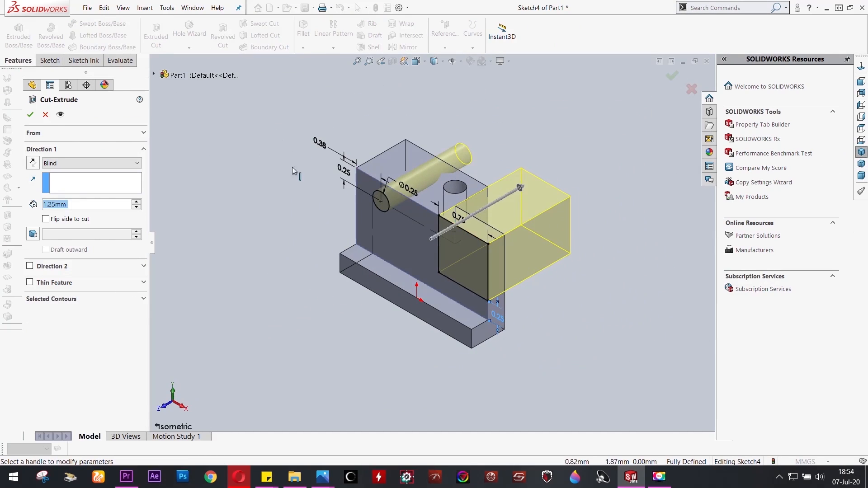
pyautogui.click(77, 162)
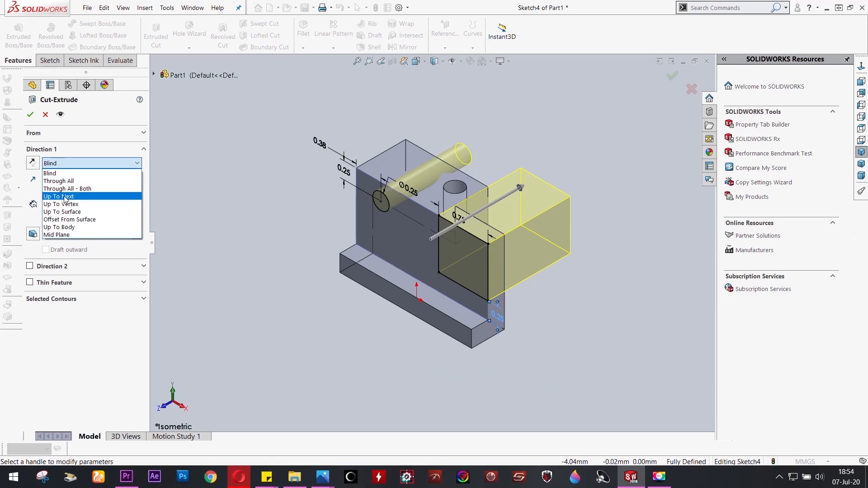
pyautogui.click(61, 181)
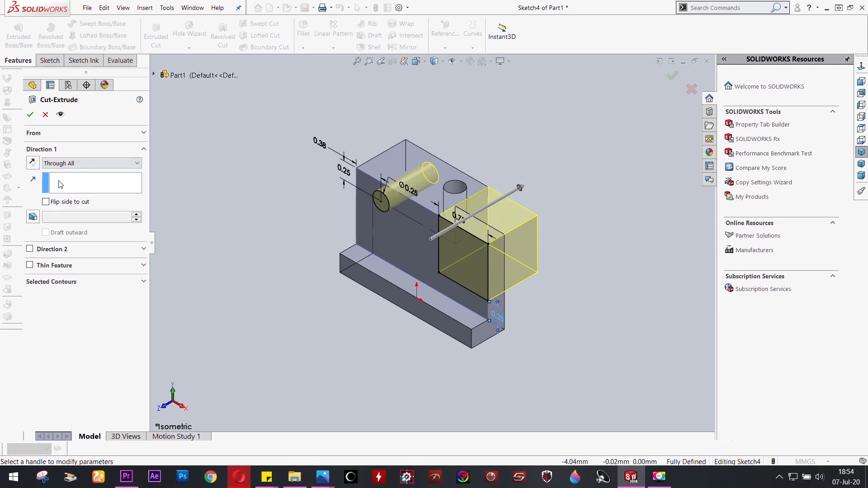
pyautogui.click(29, 117)
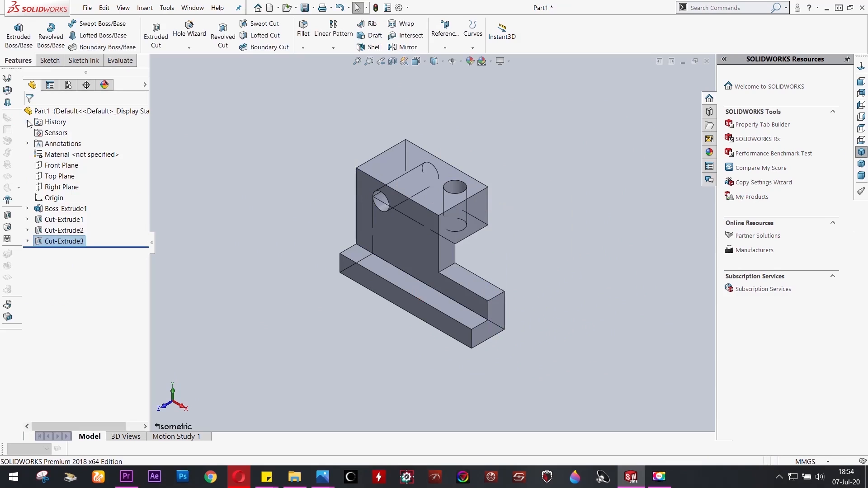
pyautogui.click(611, 200)
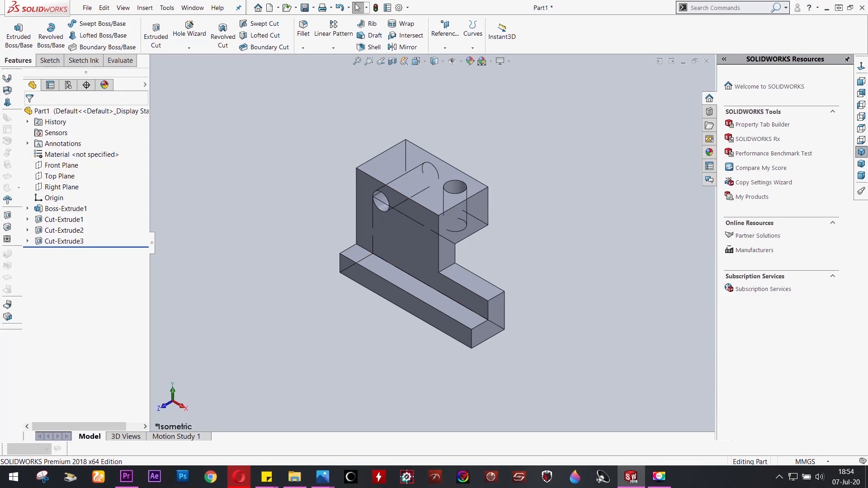
pyautogui.click(861, 152)
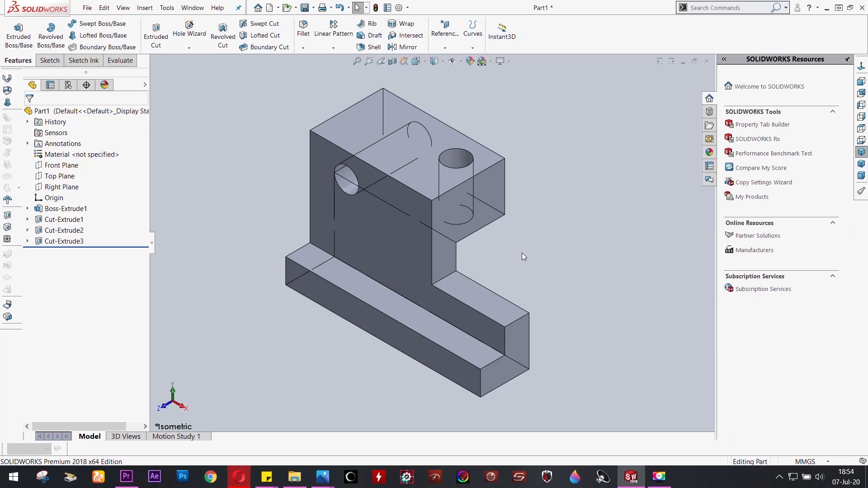
# Create a drawing from the part, saving the part as Part4 in Documents
pyautogui.click(87, 8)
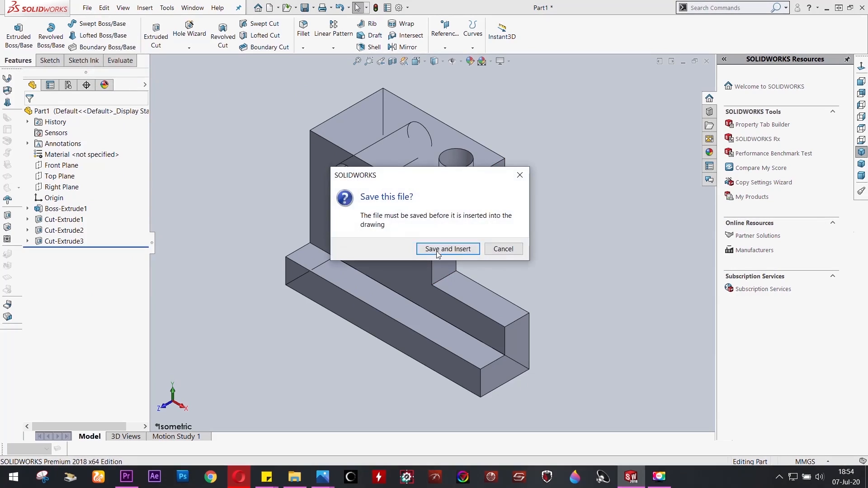
pyautogui.click(438, 250)
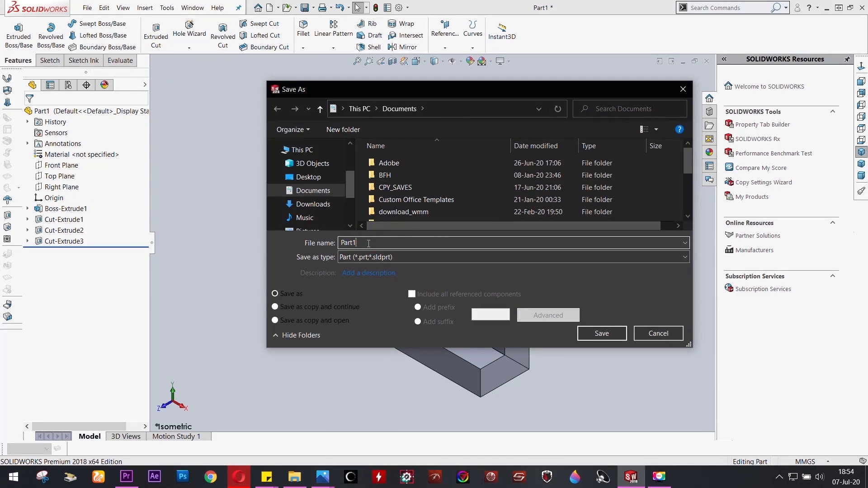
pyautogui.scroll(-5, 391, 200)
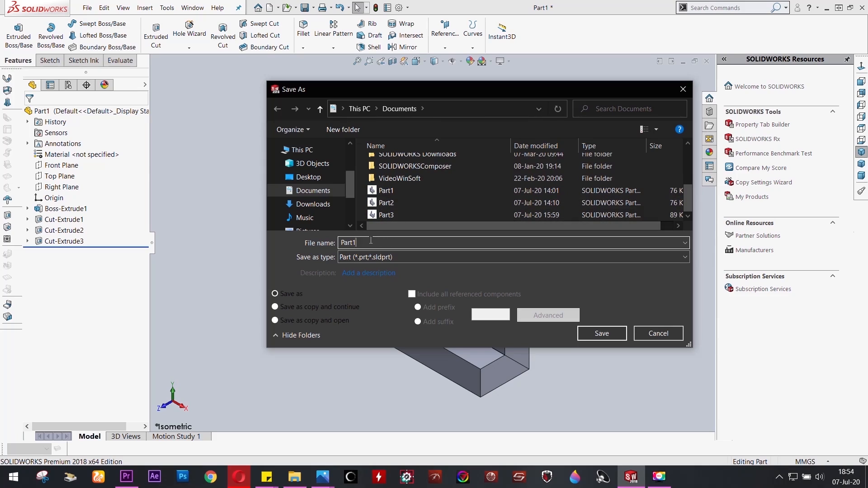
pyautogui.press('BackSpace')
pyautogui.write('4')
pyautogui.click(613, 333)
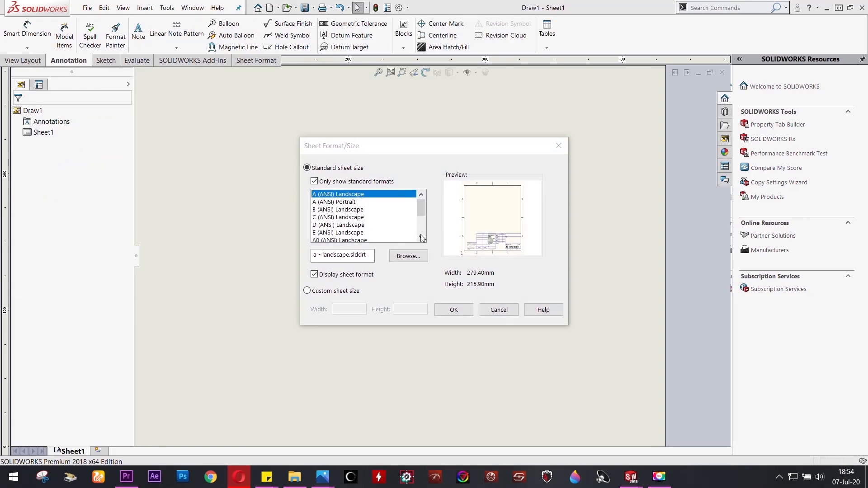
# Set the drawing sheet format to A4 (ANSI) Landscape
pyautogui.scroll(-2, 357, 226)
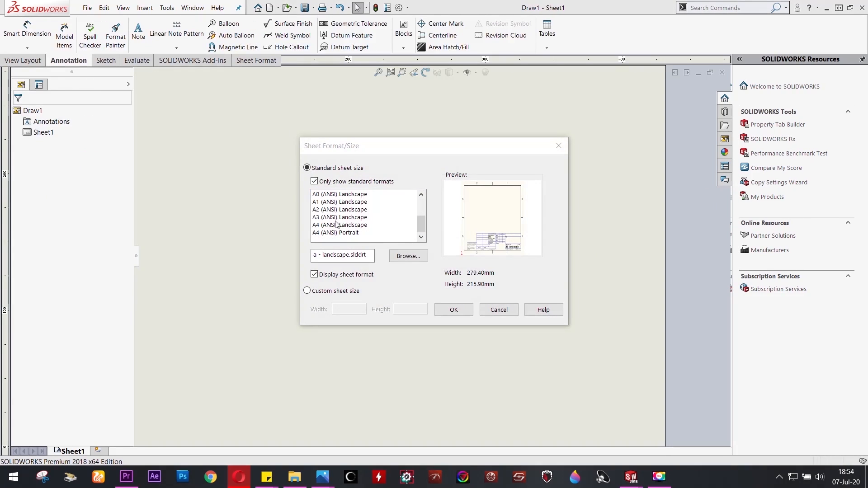
pyautogui.click(334, 225)
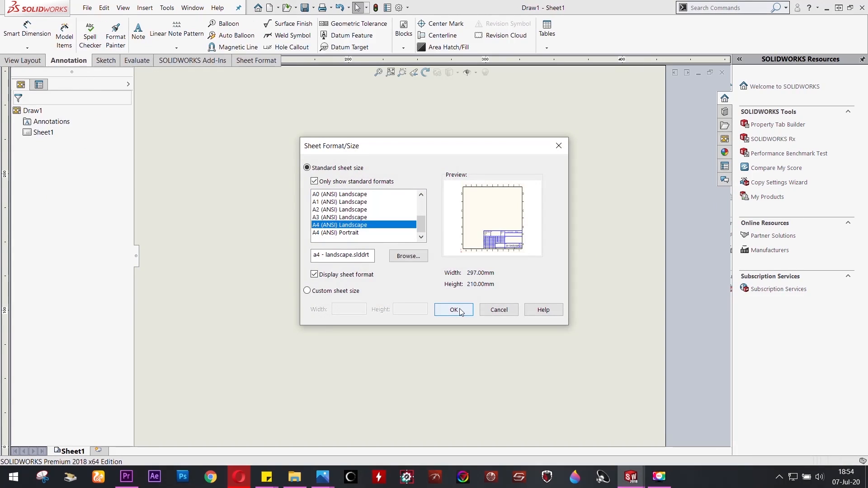
pyautogui.click(455, 310)
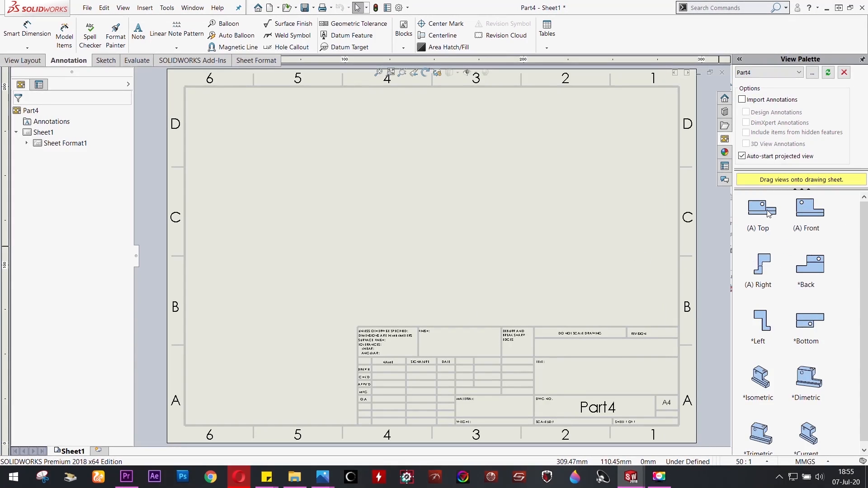
# Place the Top view in the sheet's upper left corner, its projected front view directly below, and the Right view level with it near the right border
pyautogui.moveTo(768, 213); pyautogui.dragTo(299, 156)
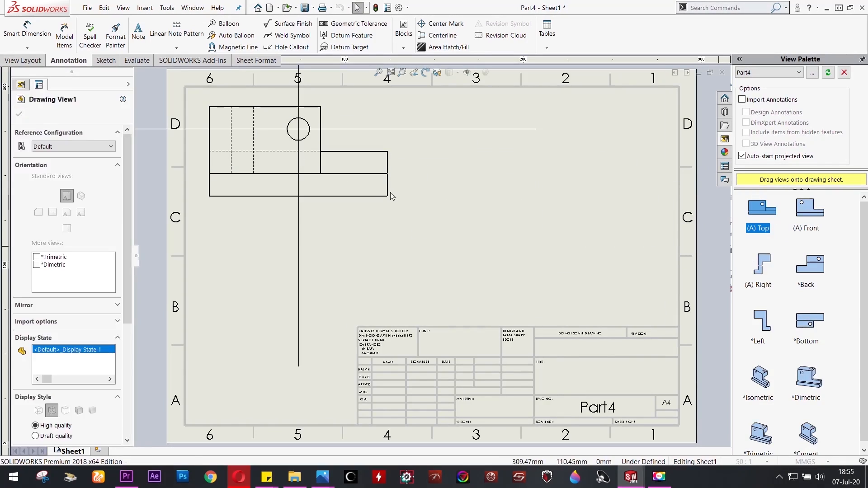
pyautogui.click(296, 270)
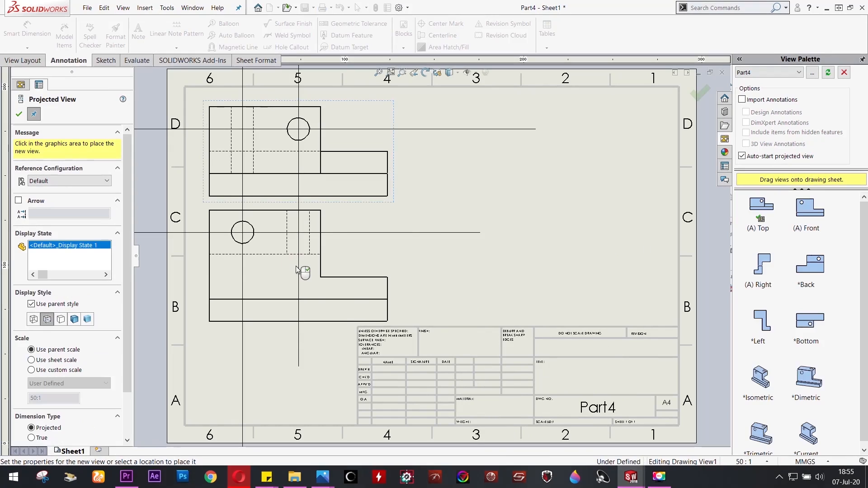
pyautogui.press('Escape')
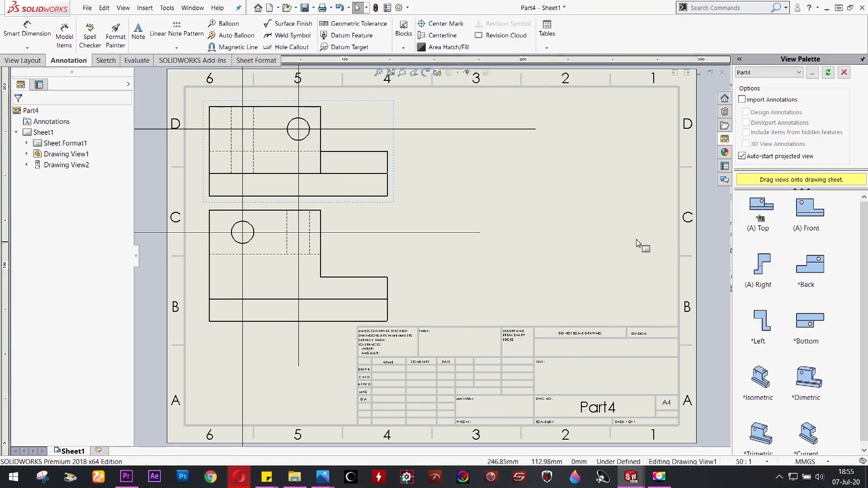
pyautogui.moveTo(770, 265); pyautogui.dragTo(612, 260)
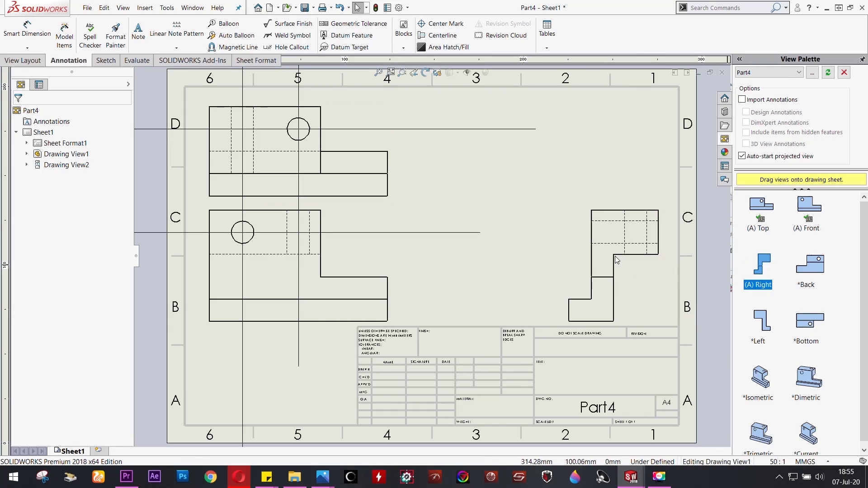
pyautogui.press('Escape')
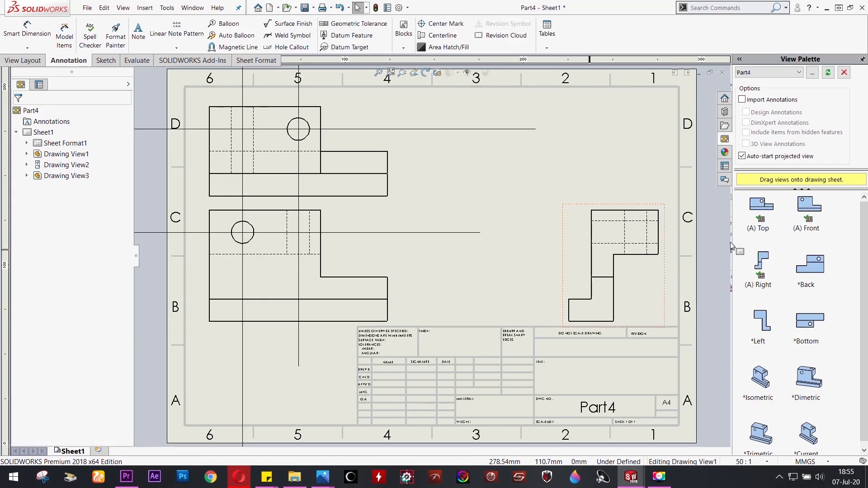
# Place the Isometric view in the upper middle of the sheet and display it shaded with edges
pyautogui.moveTo(760, 380); pyautogui.dragTo(507, 193)
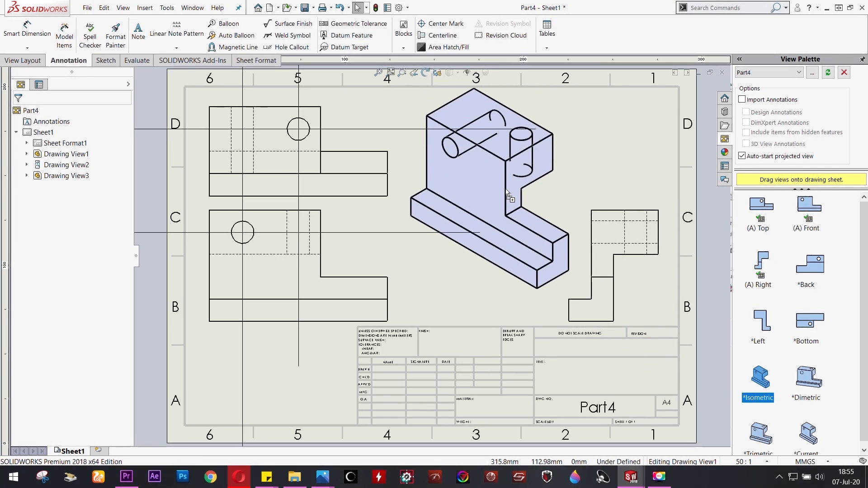
pyautogui.moveTo(506, 192); pyautogui.dragTo(508, 195)
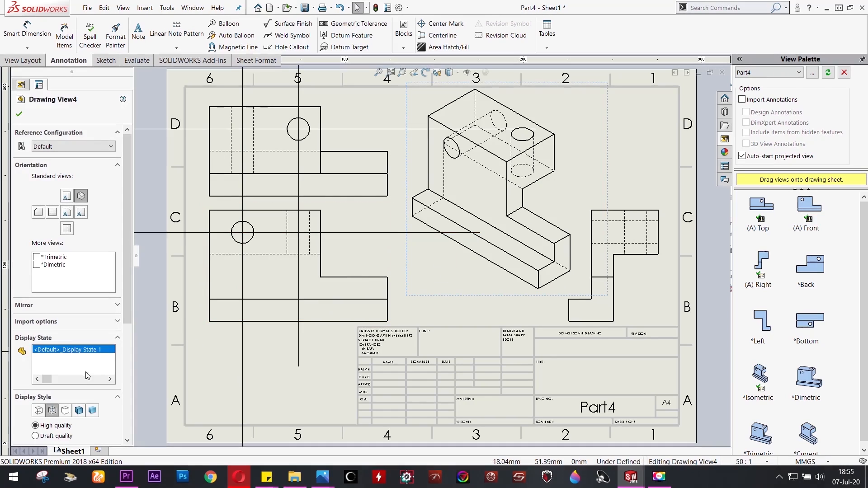
pyautogui.click(80, 410)
pyautogui.click(49, 427)
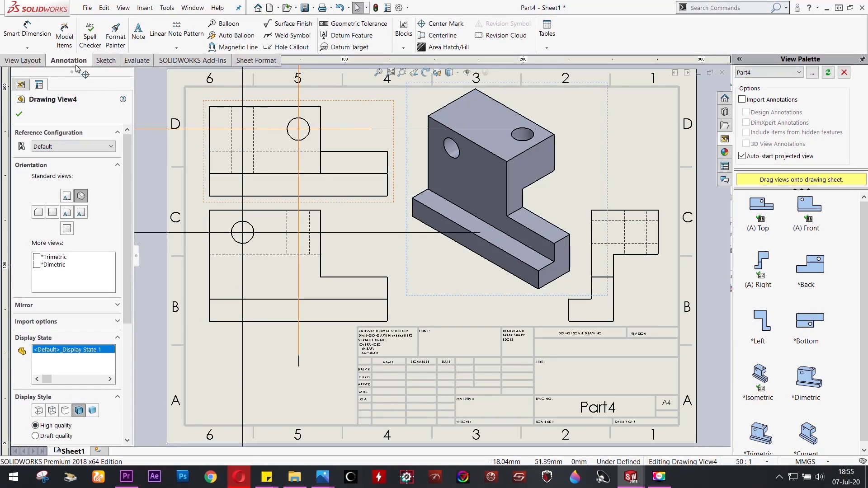
# Dimension the top view's hole, giving the horizontal distance from its centre to the block's adjacent right edge and its diameter
pyautogui.click(27, 32)
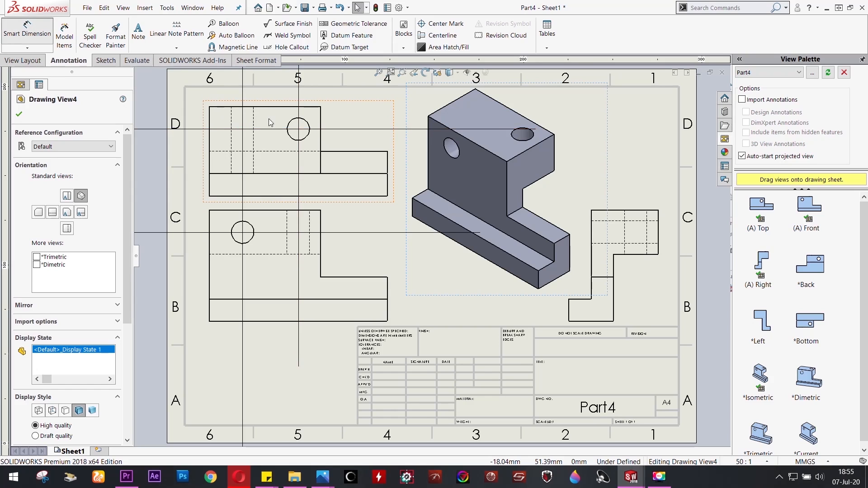
pyautogui.scroll(-5, 270, 123)
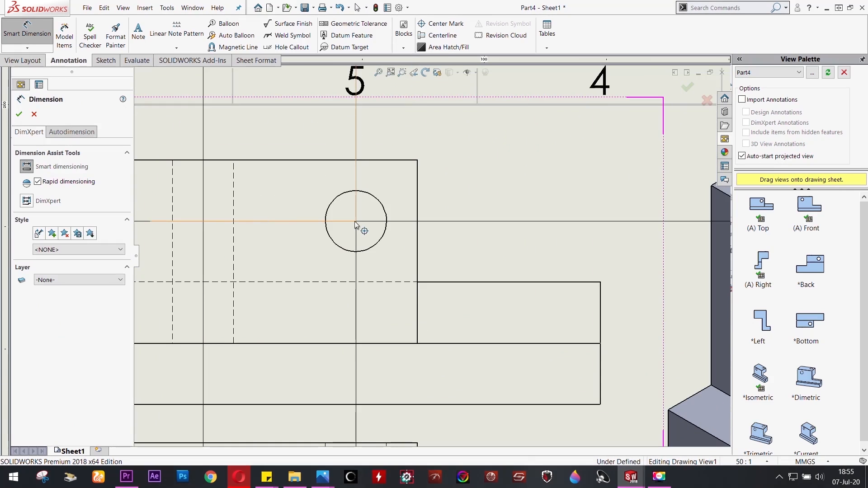
pyautogui.click(418, 231)
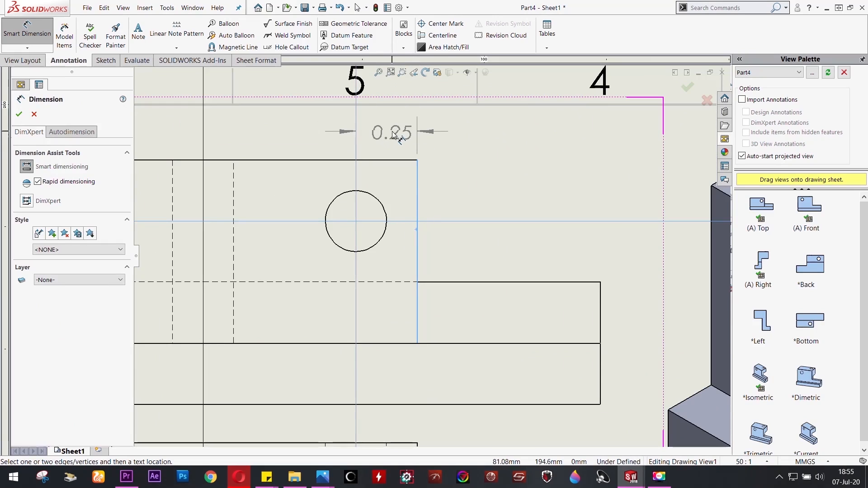
pyautogui.click(297, 132)
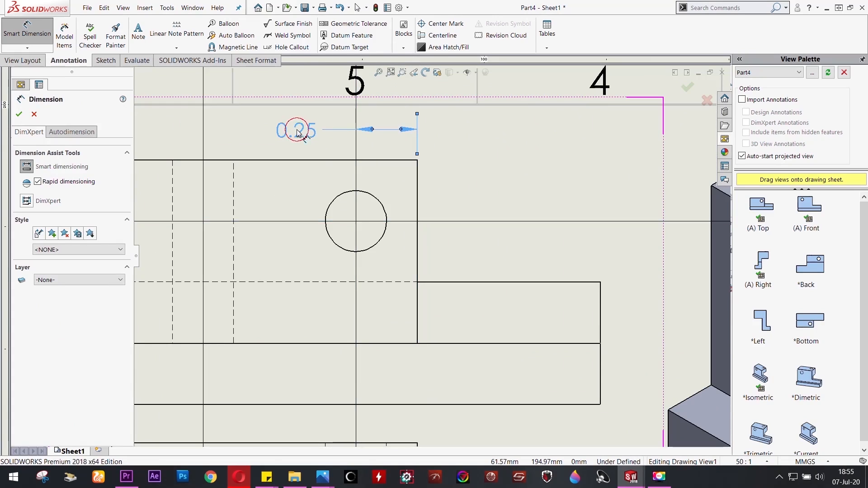
pyautogui.click(375, 200)
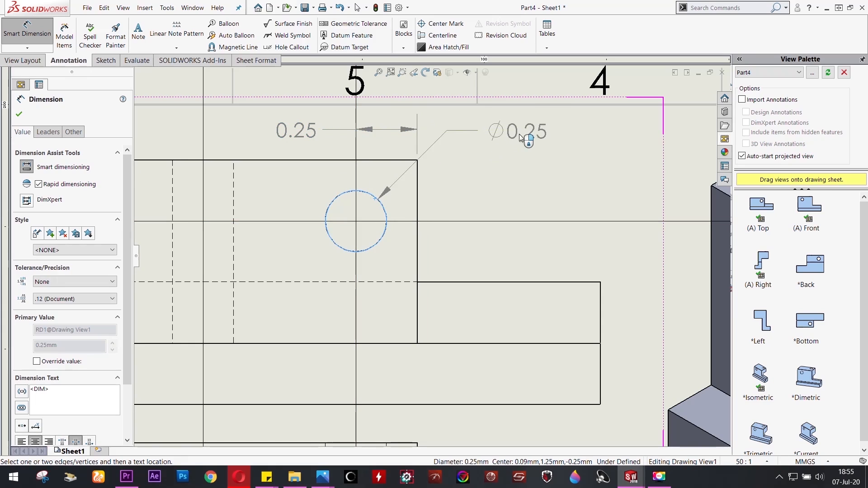
pyautogui.click(521, 137)
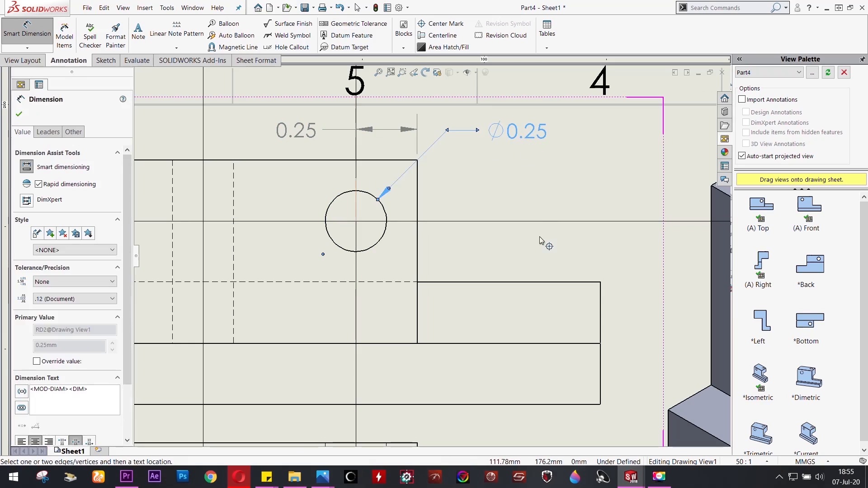
# Dimension the vertical distance in the top view between the right-hand step's upper edge and the full-length line below it
pyautogui.click(487, 344)
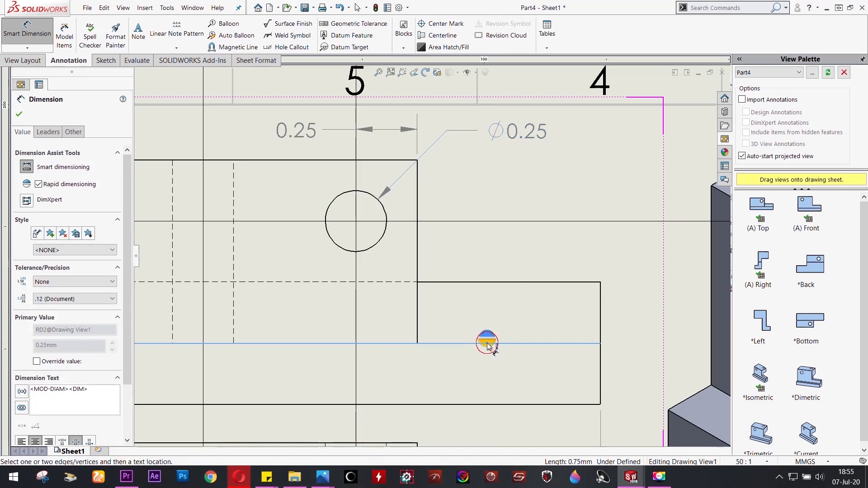
pyautogui.click(506, 283)
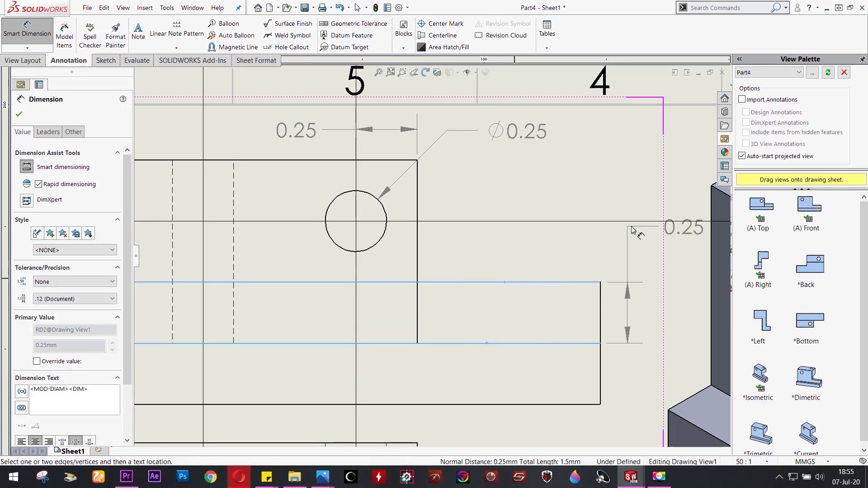
pyautogui.click(626, 237)
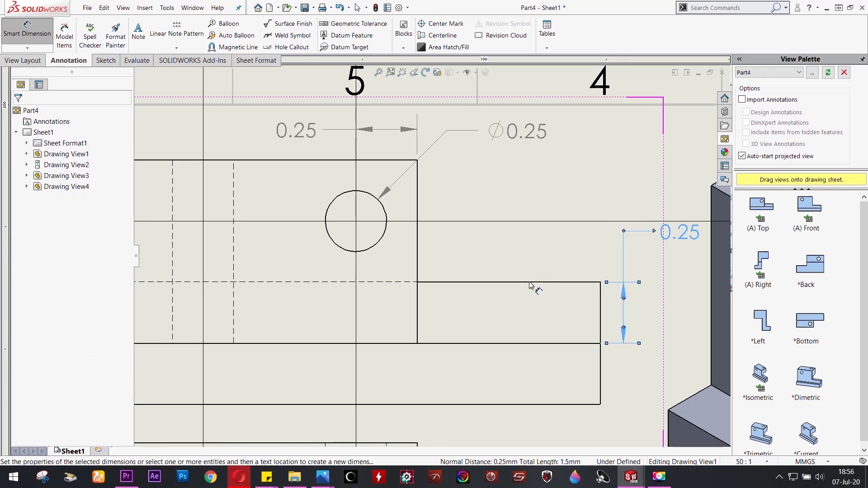
# Dimension the vertical distance in the top view from the right-hand step's upper edge to the view's lowest edge
pyautogui.click(527, 282)
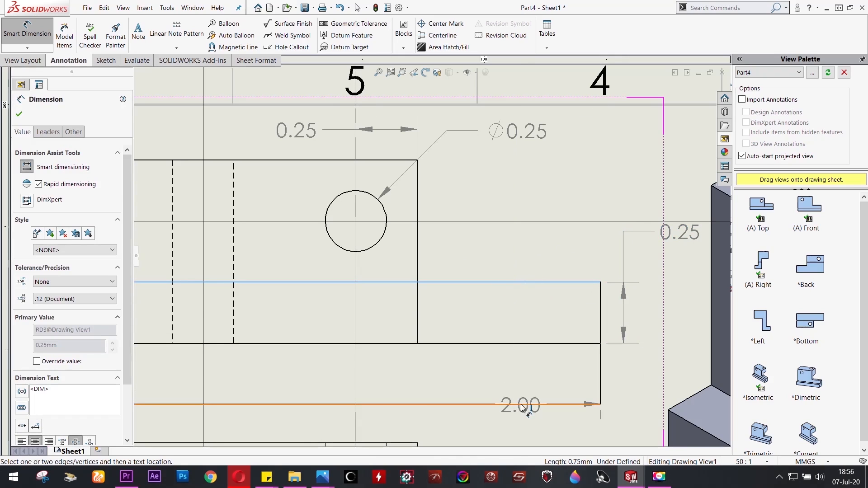
pyautogui.click(521, 404)
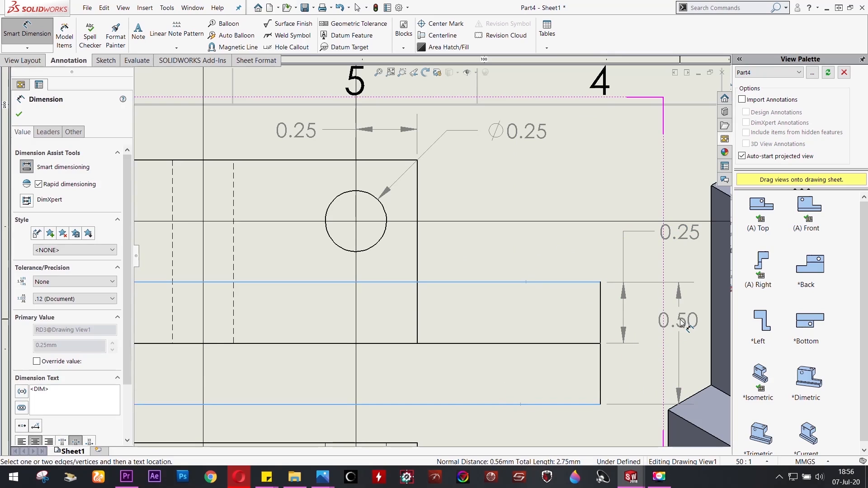
pyautogui.click(683, 322)
pyautogui.scroll(2, 384, 345)
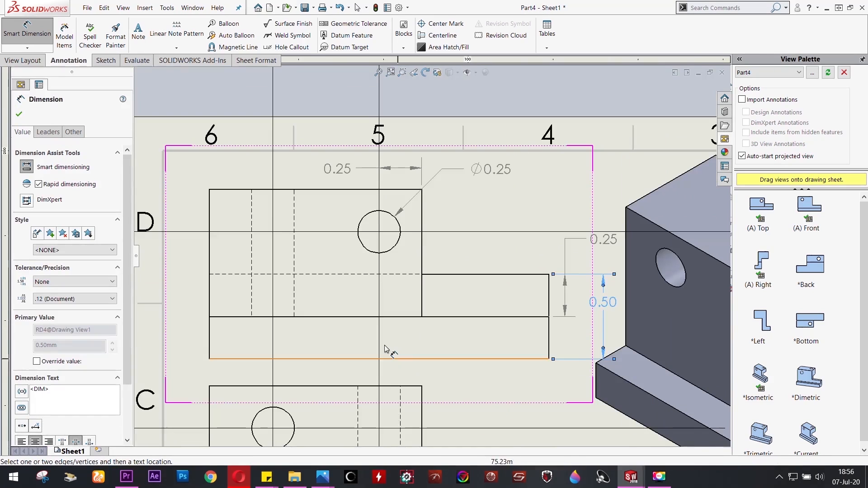
# Dimension the front view's hole, giving the horizontal distance from the block's left edge to its centre and its diameter
pyautogui.scroll(4, 385, 346)
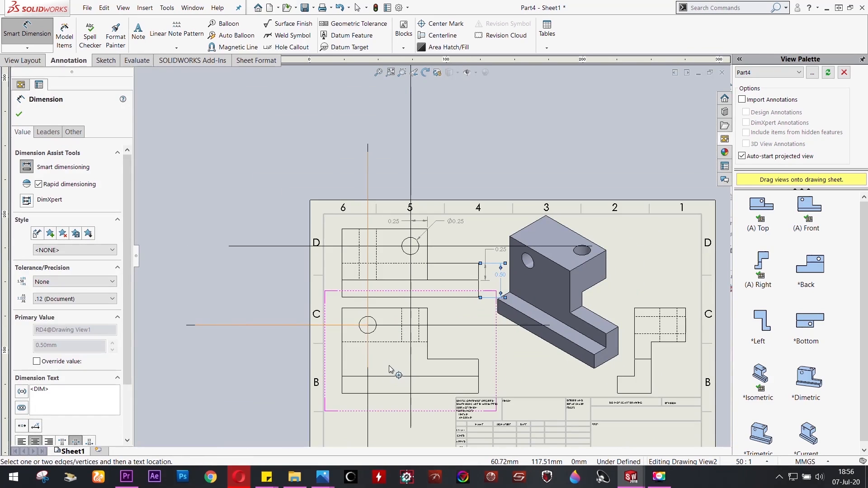
pyautogui.scroll(-5, 387, 361)
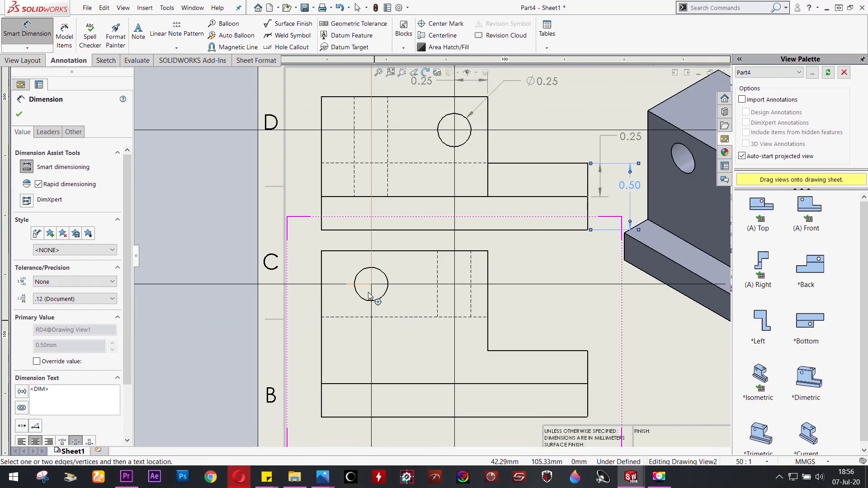
pyautogui.scroll(-2, 343, 301)
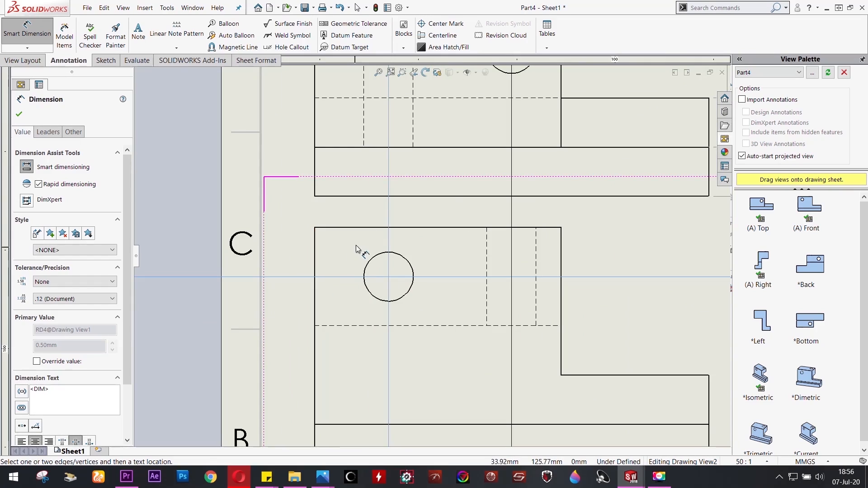
pyautogui.click(364, 230)
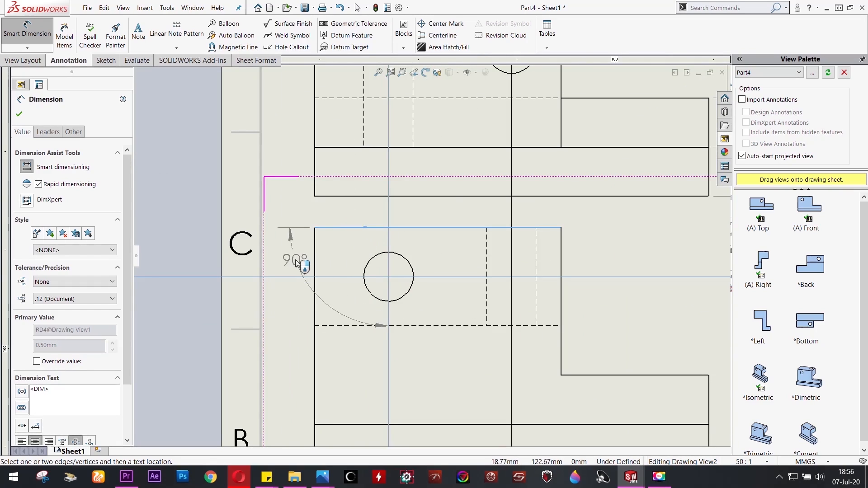
pyautogui.press('Escape')
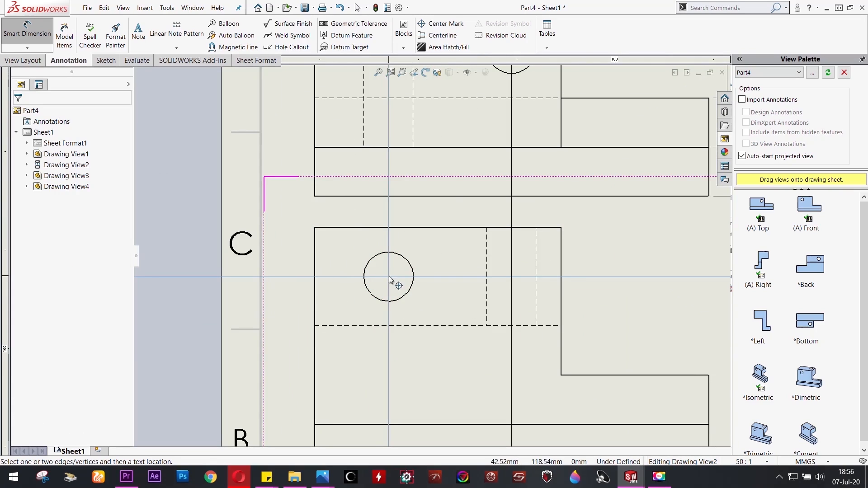
pyautogui.click(315, 267)
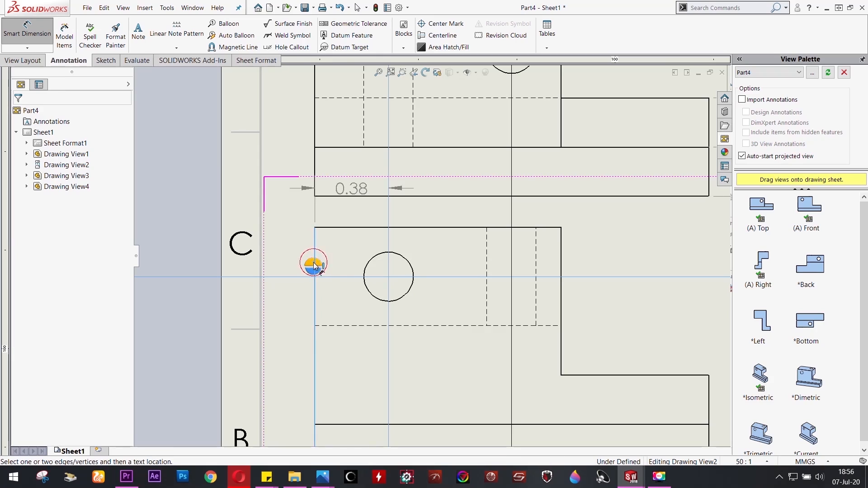
pyautogui.click(285, 212)
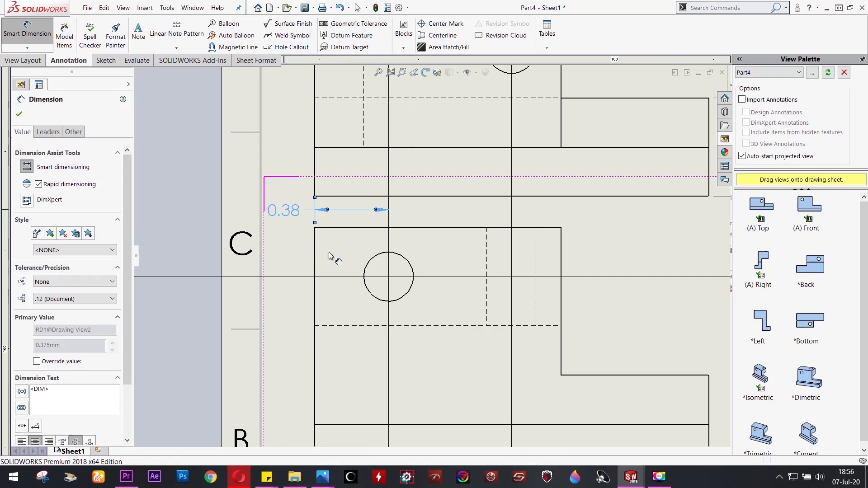
pyautogui.click(370, 268)
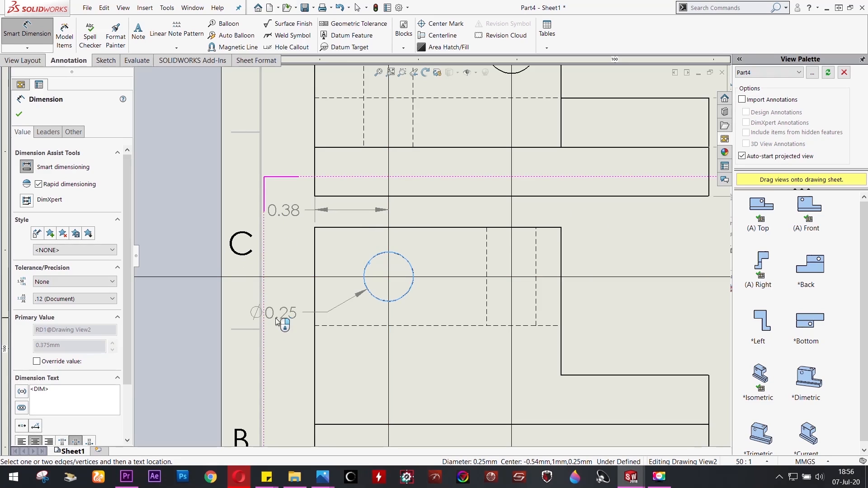
pyautogui.click(281, 318)
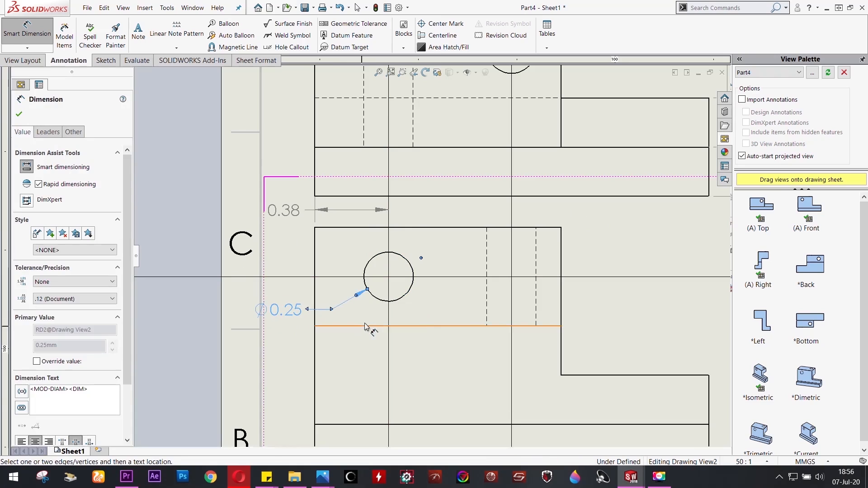
# Dimension the overall length of the front view along its lowest edge, placing the dimension below the view
pyautogui.scroll(2, 367, 324)
pyautogui.scroll(1, 430, 262)
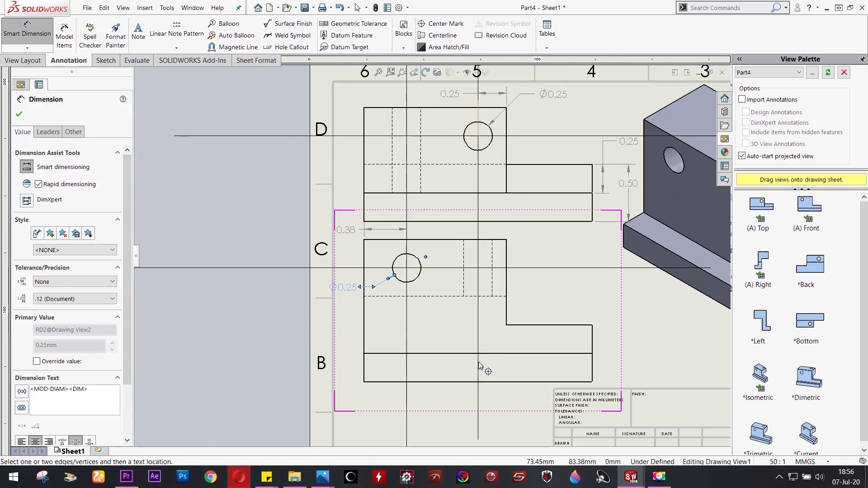
pyautogui.scroll(-2, 455, 382)
pyautogui.click(458, 378)
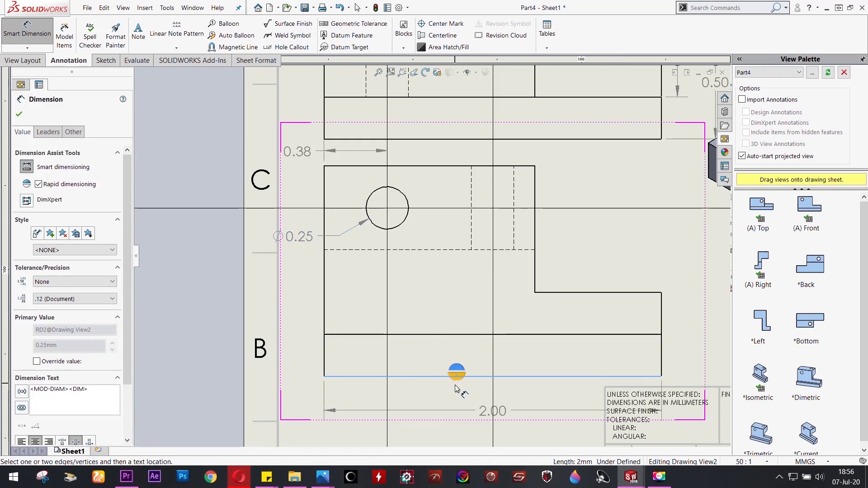
pyautogui.click(477, 397)
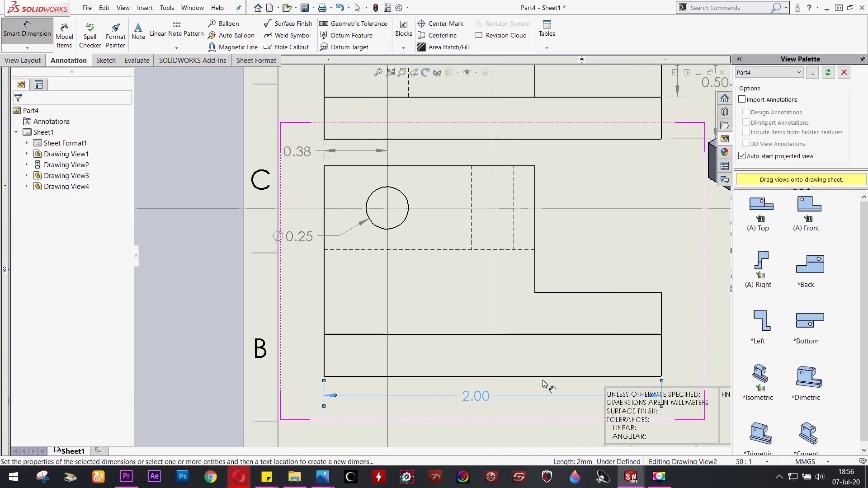
# Dimension the vertical distance in the front view between the right-hand step's upper edge and the full-length line below it
pyautogui.click(638, 335)
pyautogui.click(633, 292)
pyautogui.click(693, 307)
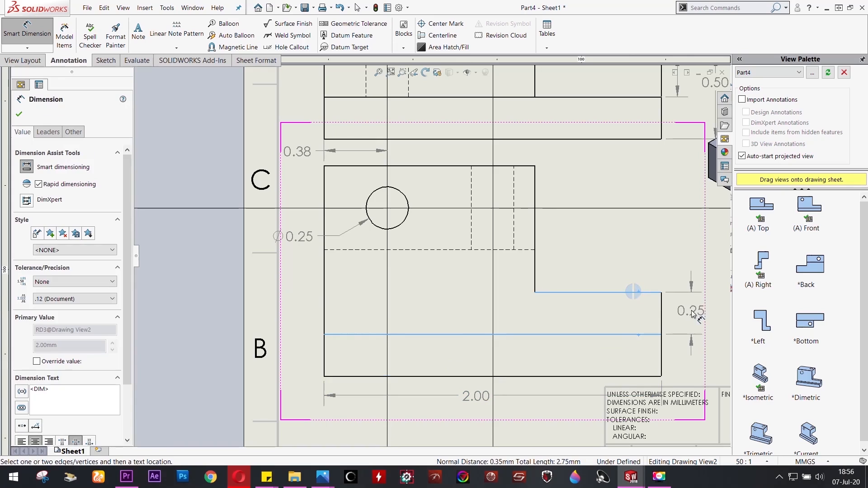
# Dimension the vertical distance in the front view from the right-hand step's upper edge to the view's lowest edge
pyautogui.scroll(3, 595, 320)
pyautogui.scroll(-2, 595, 320)
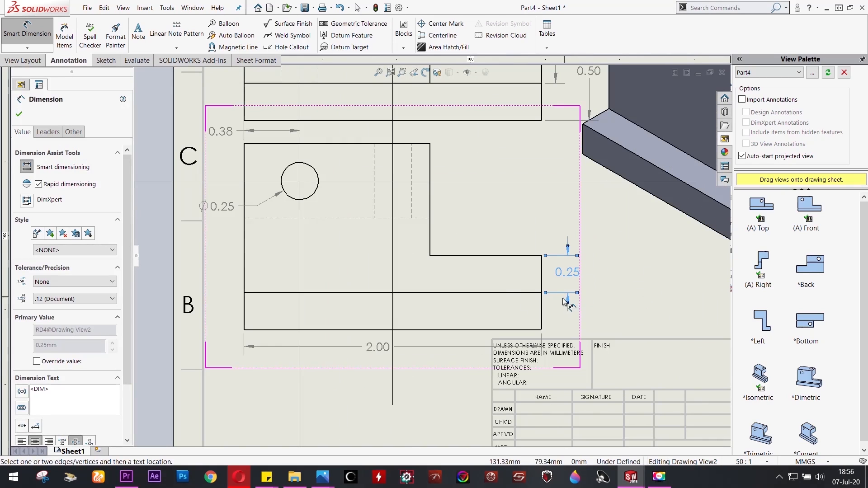
pyautogui.click(513, 256)
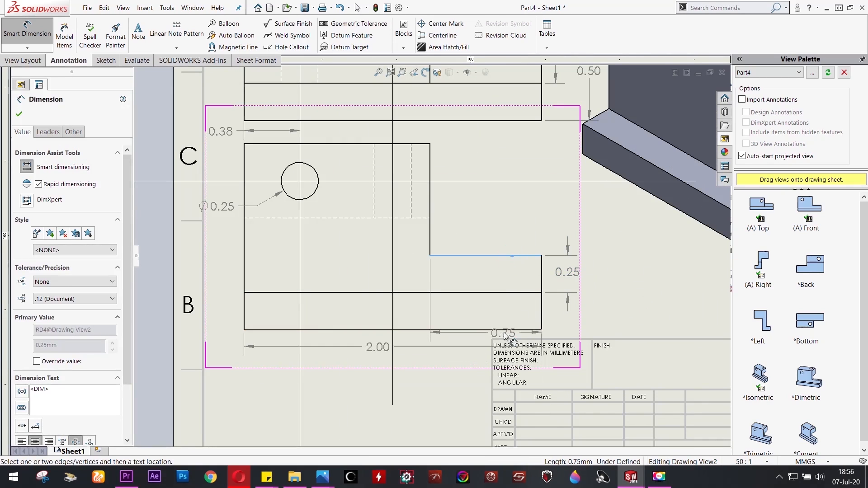
pyautogui.click(506, 329)
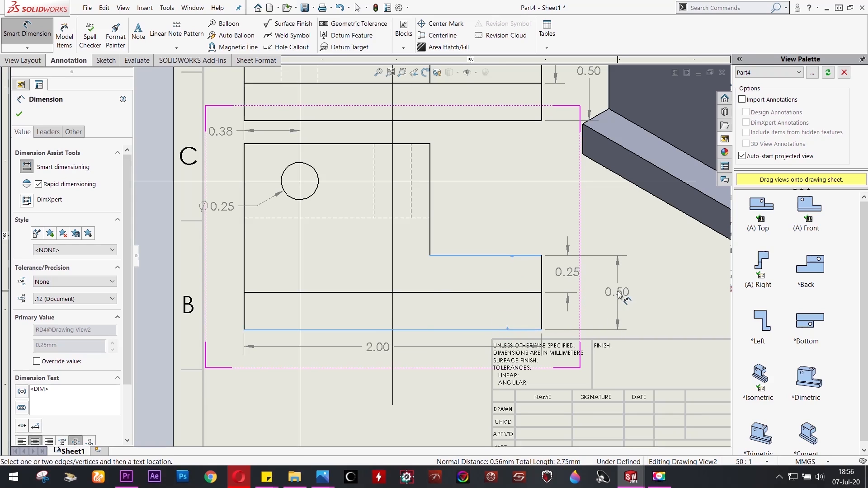
pyautogui.click(620, 295)
# Dimension the overall height of the side view from its highest to its lowest edge, placing the dimension on the left
pyautogui.scroll(5, 633, 285)
pyautogui.scroll(-3, 547, 249)
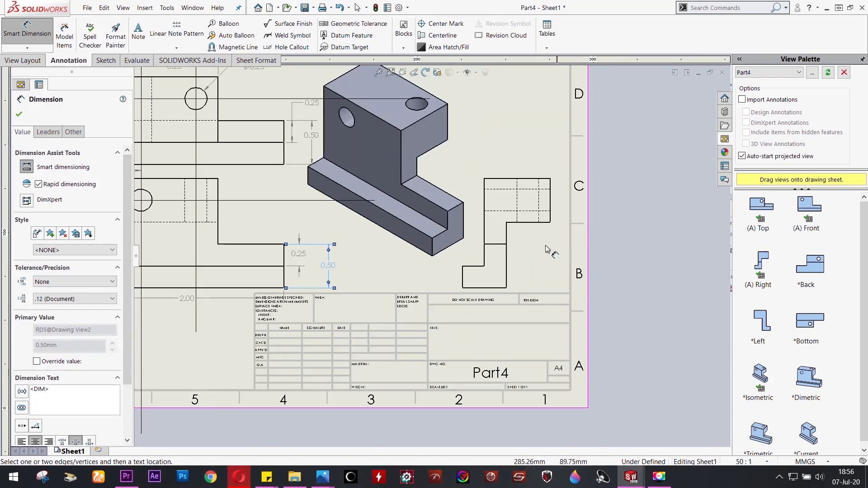
pyautogui.scroll(-2, 547, 250)
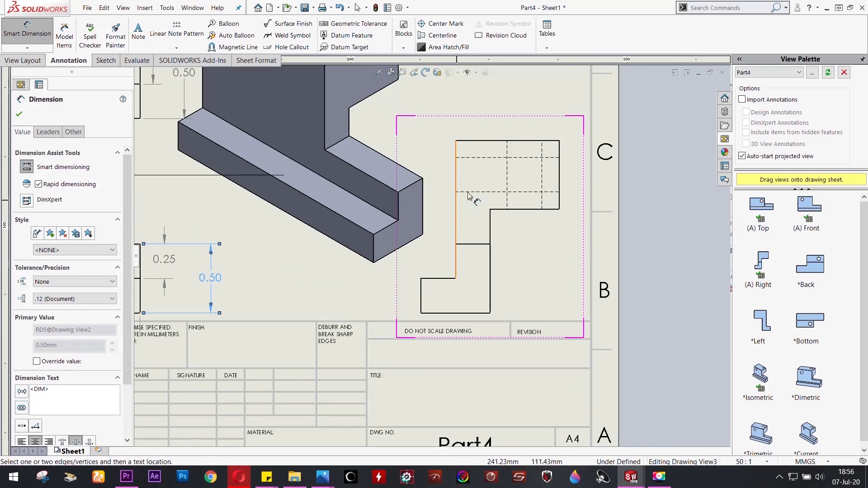
pyautogui.click(476, 141)
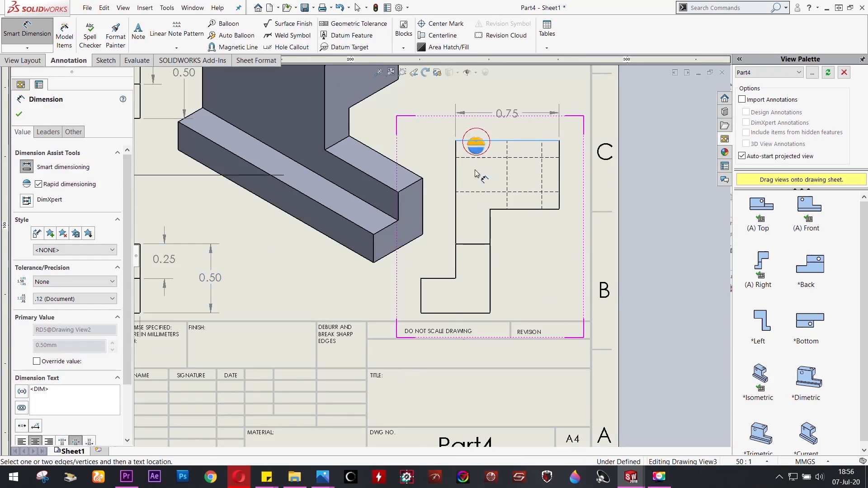
pyautogui.click(467, 313)
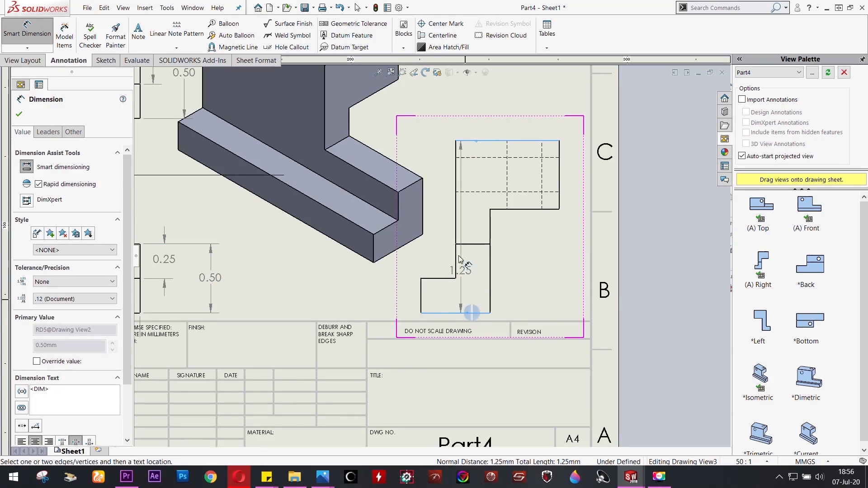
pyautogui.click(442, 230)
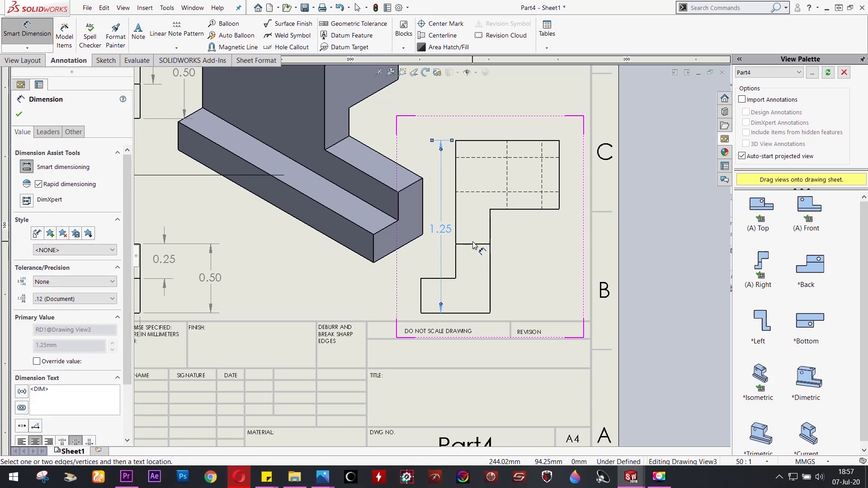
# Dimension the vertical distance in the side view from the underside of the upper overhang to the lowest edge
pyautogui.click(503, 210)
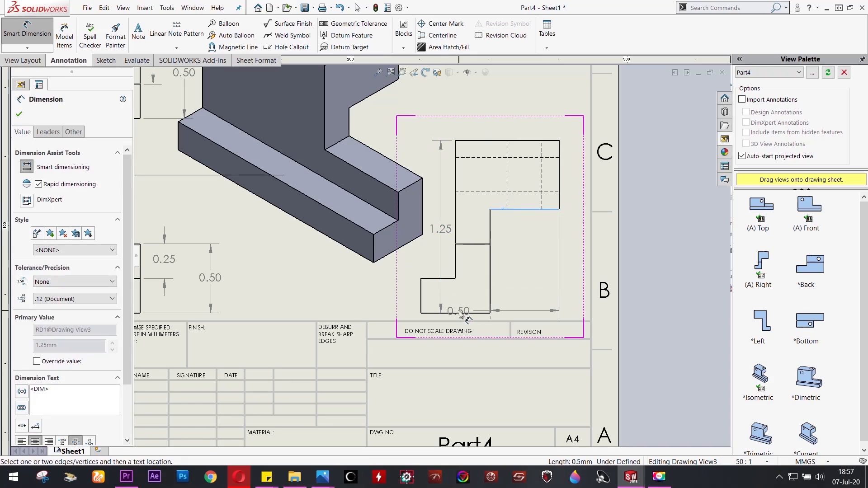
pyautogui.click(463, 314)
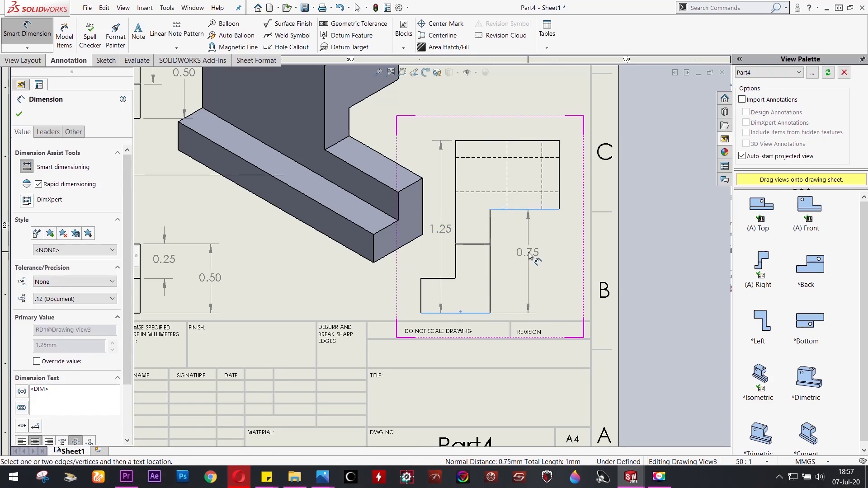
pyautogui.click(529, 255)
pyautogui.scroll(5, 417, 264)
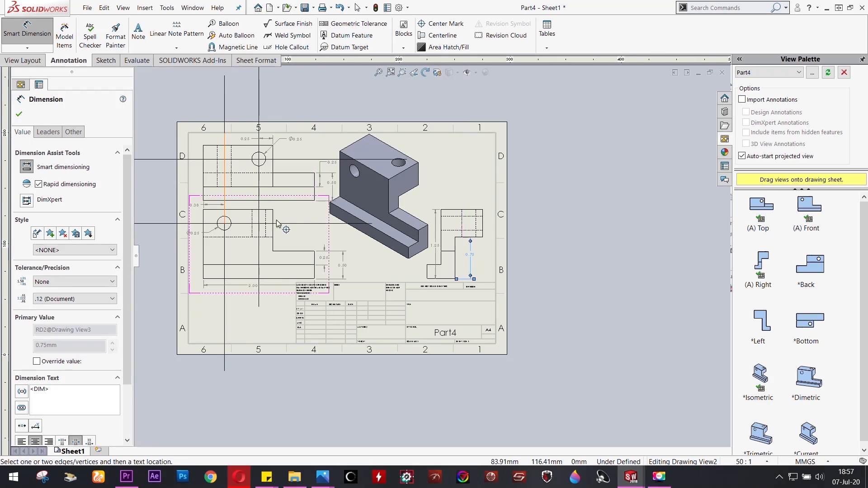
pyautogui.scroll(-1, 273, 224)
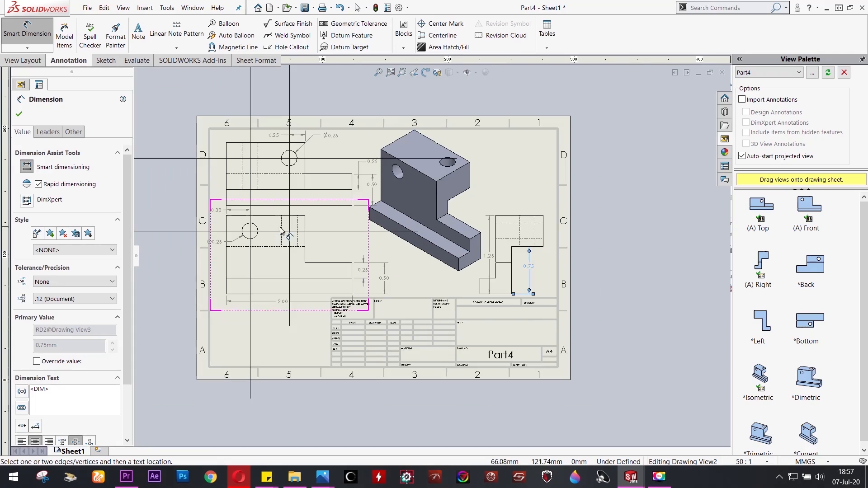
pyautogui.scroll(-1, 285, 234)
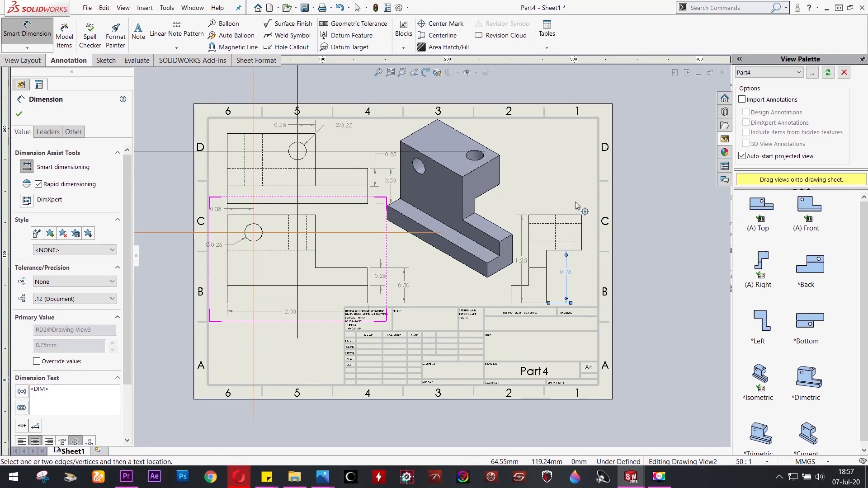